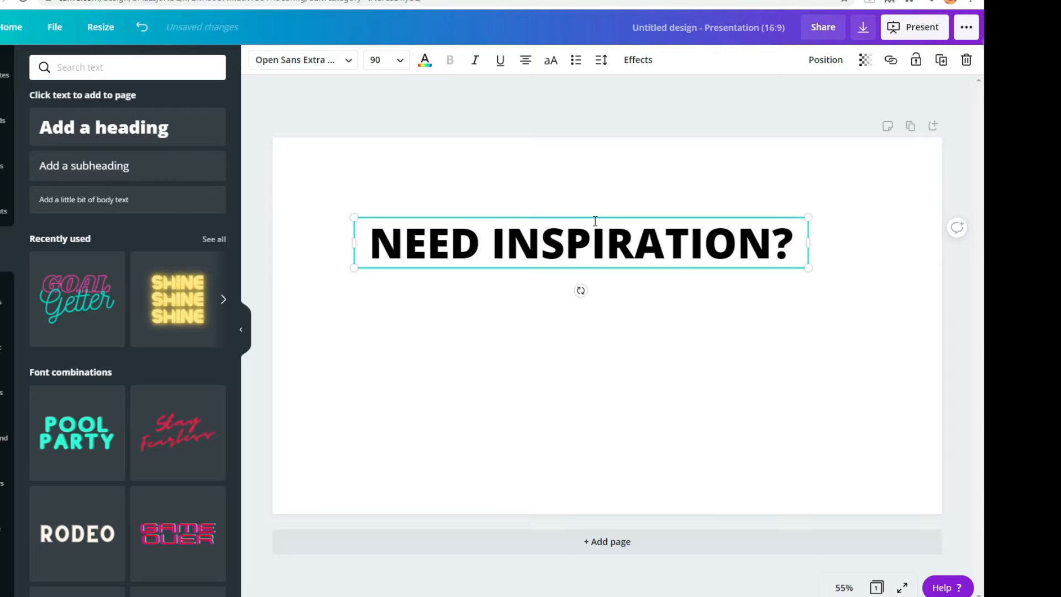
Move the NEED INSPIRATION? heading toward the slide's upper right and set its font size to 72.
drag(595, 216, 674, 182)
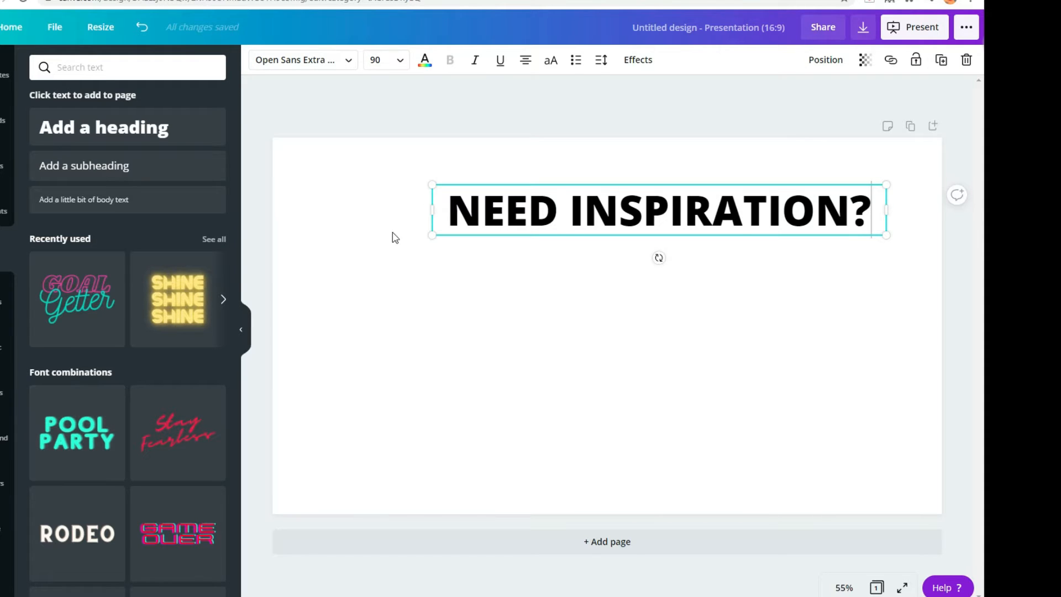
click(869, 211)
drag(869, 210, 463, 191)
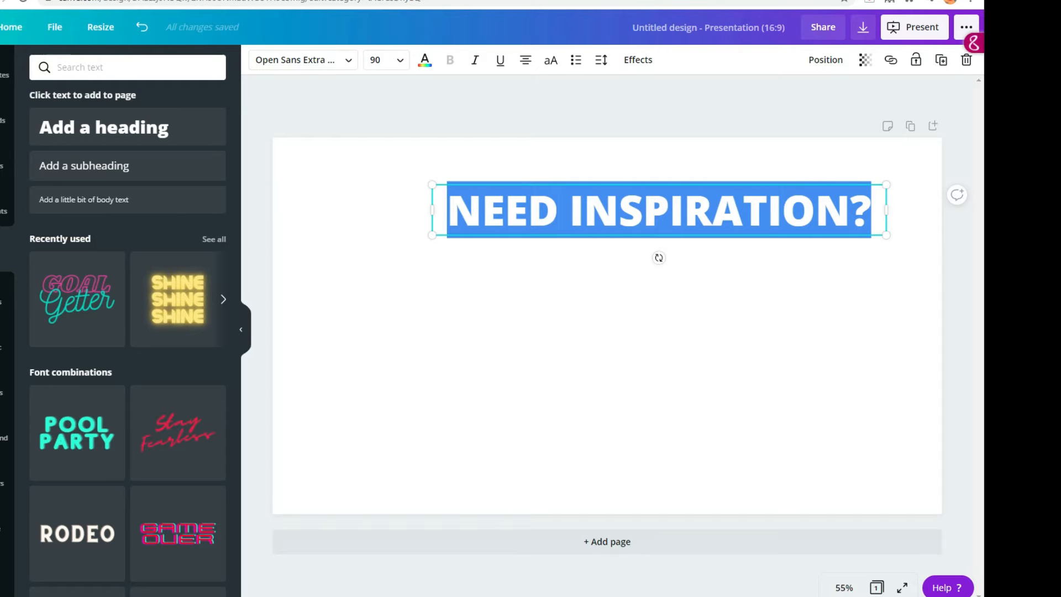
click(396, 58)
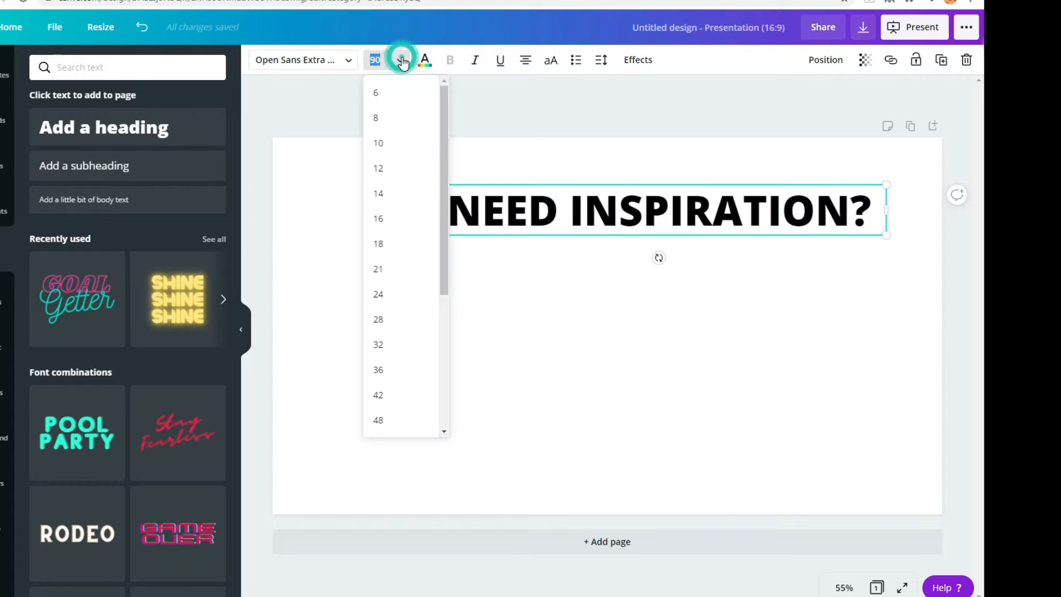
scroll(395, 232, down, 5)
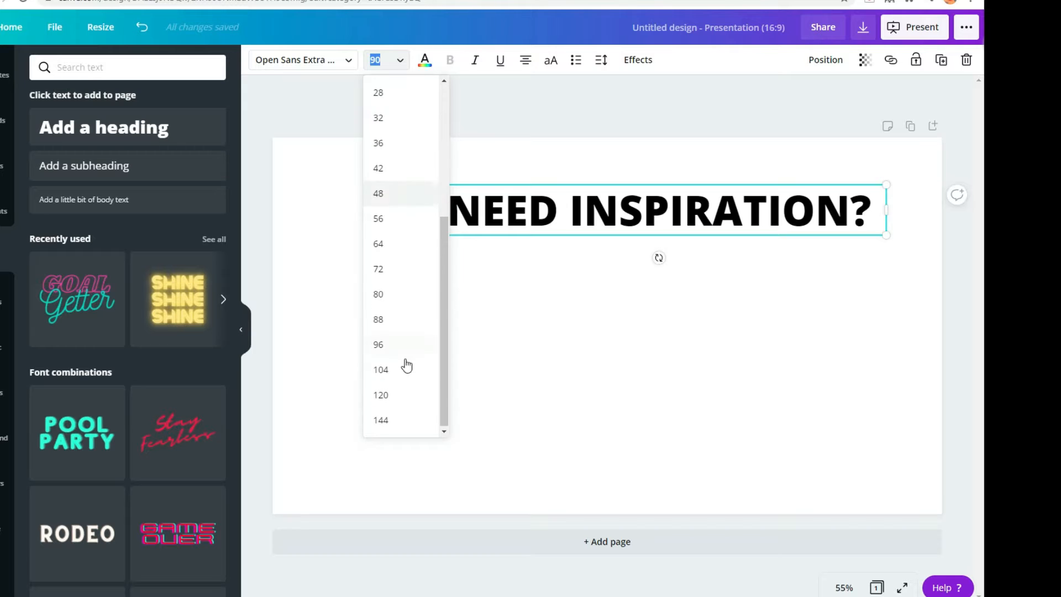
click(394, 270)
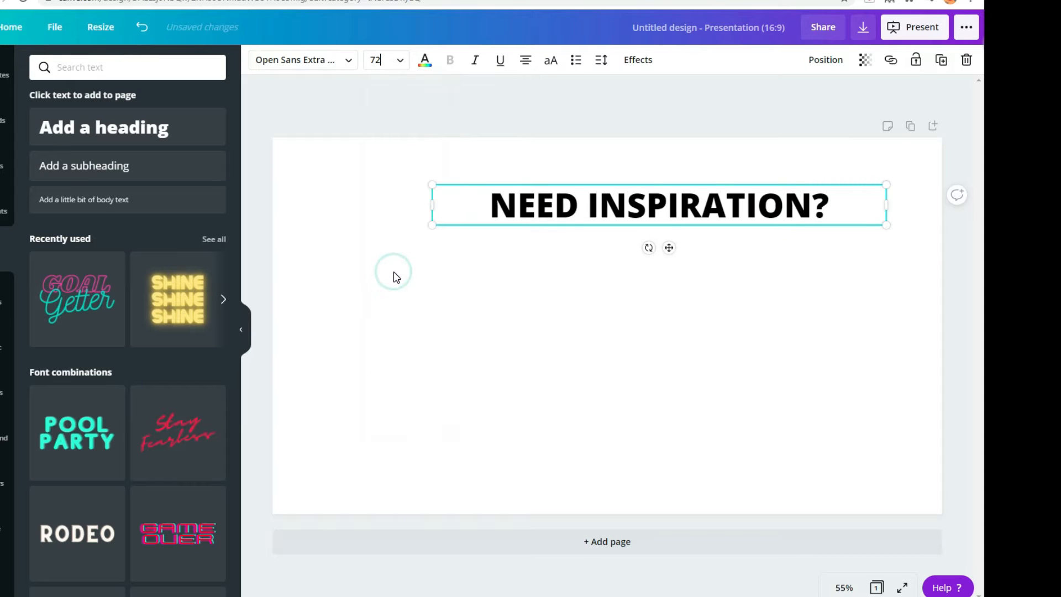
Set the heading's font size to 120 and widen its text box so the text fits on one line.
click(404, 71)
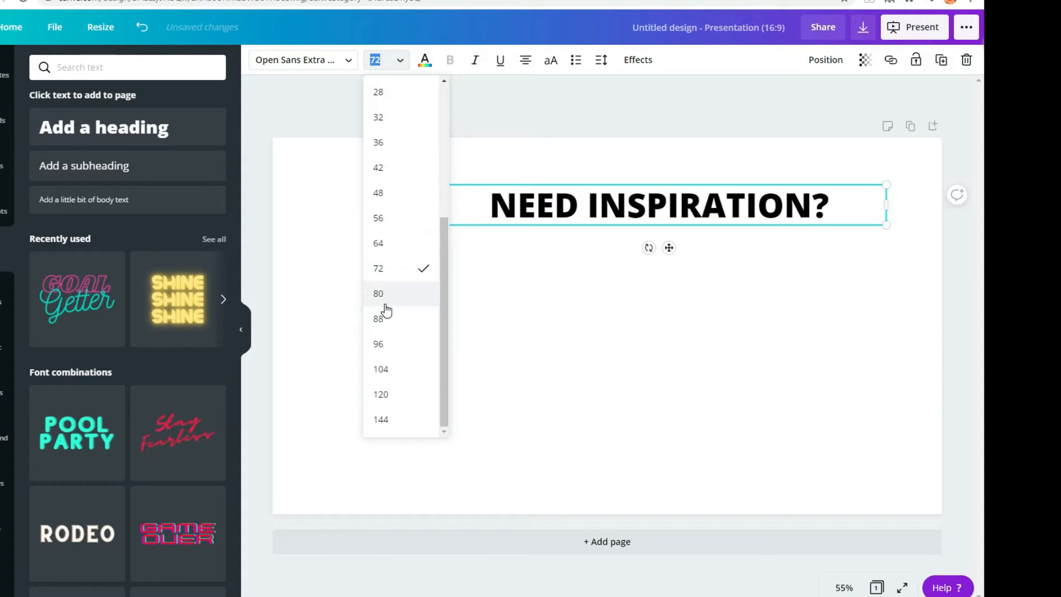
click(404, 393)
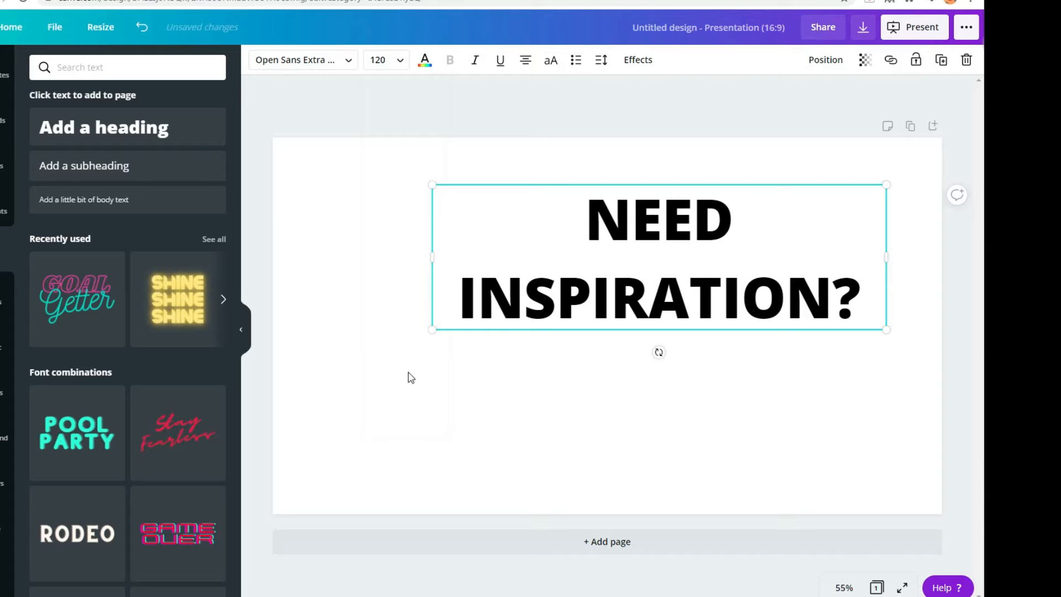
drag(391, 256, 306, 252)
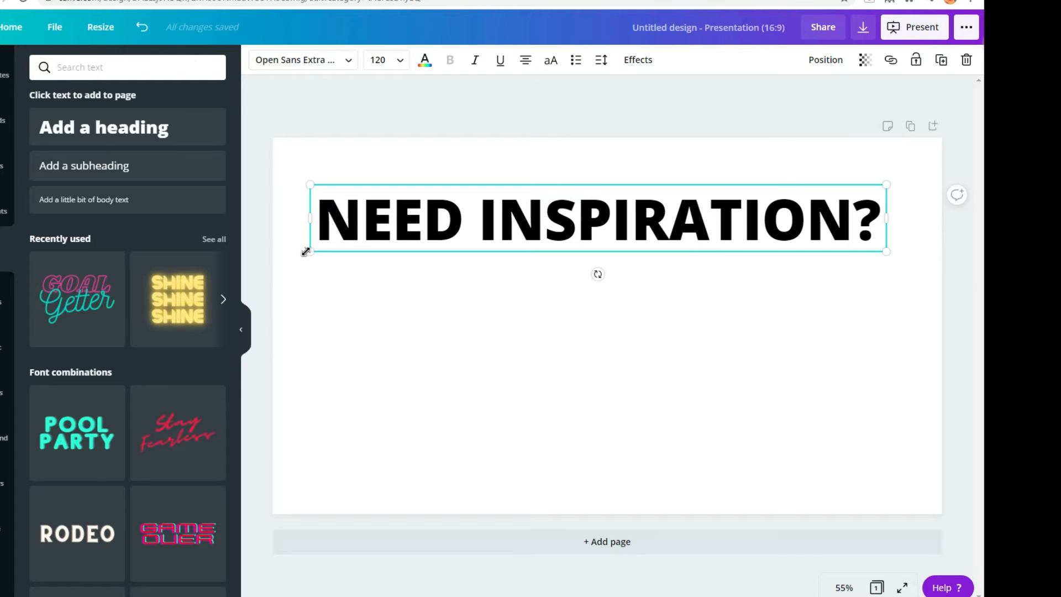
Search the elements for "billboard" and add the glossy two-post billboard graphic to the slide.
click(6, 204)
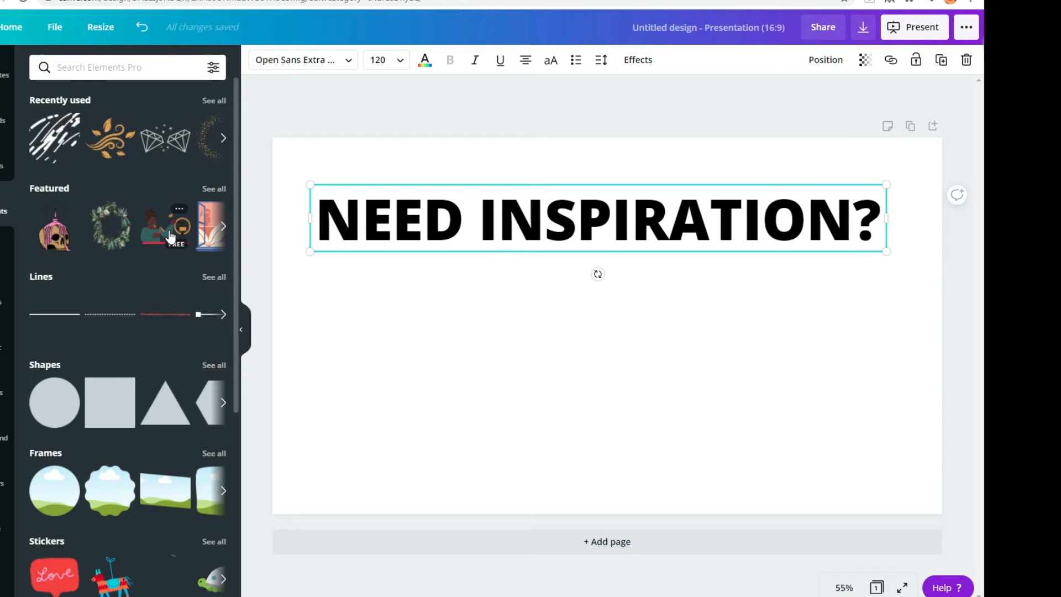
click(104, 67)
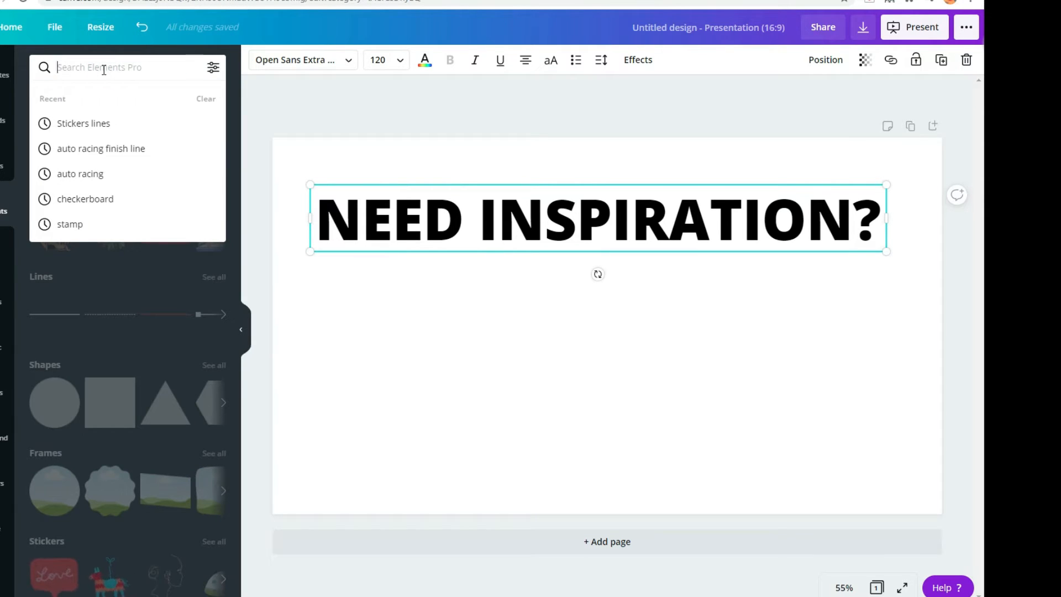
text(billboard)
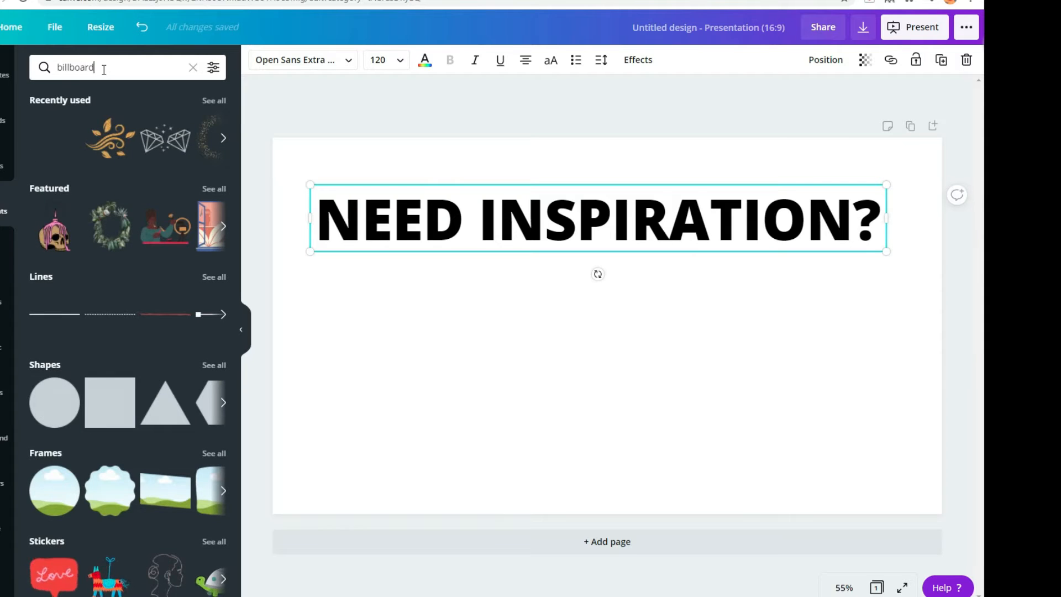
key(Return)
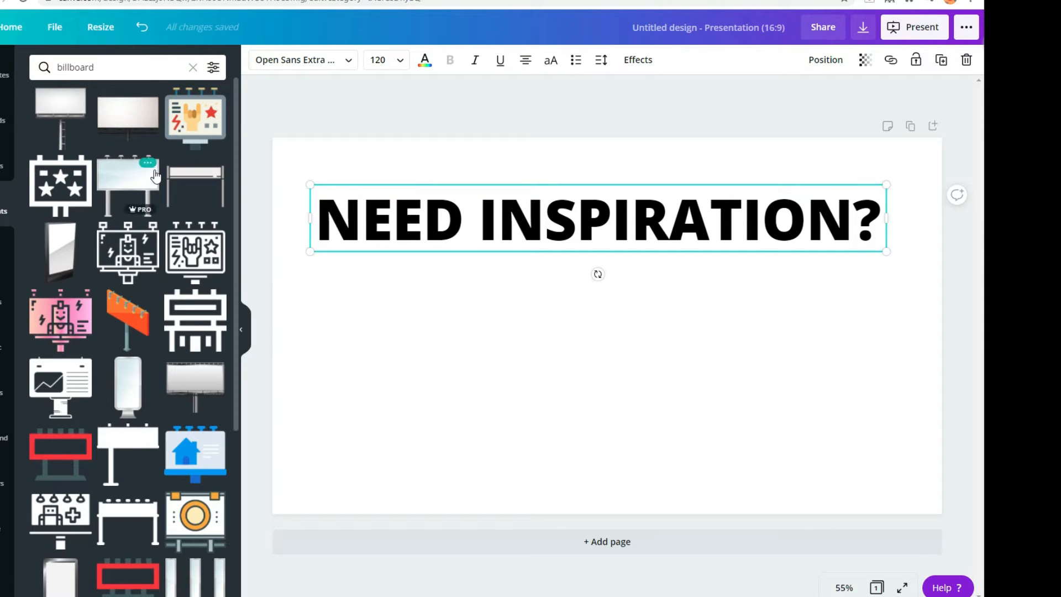
click(138, 182)
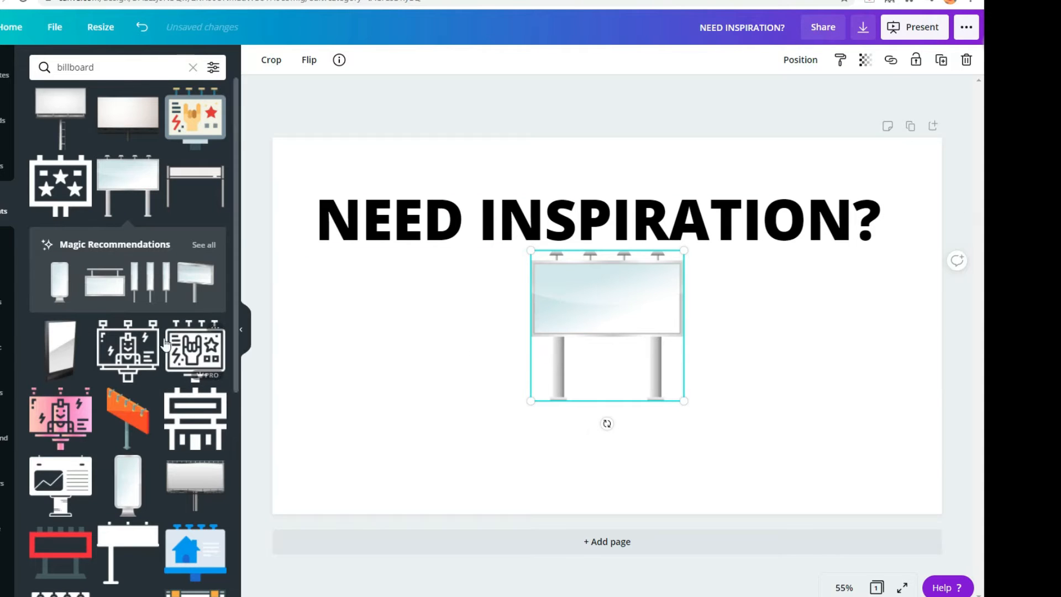
Look through more billboard graphics and delete the two-post billboard from the slide.
scroll(134, 347, down, 3)
scroll(135, 347, down, 5)
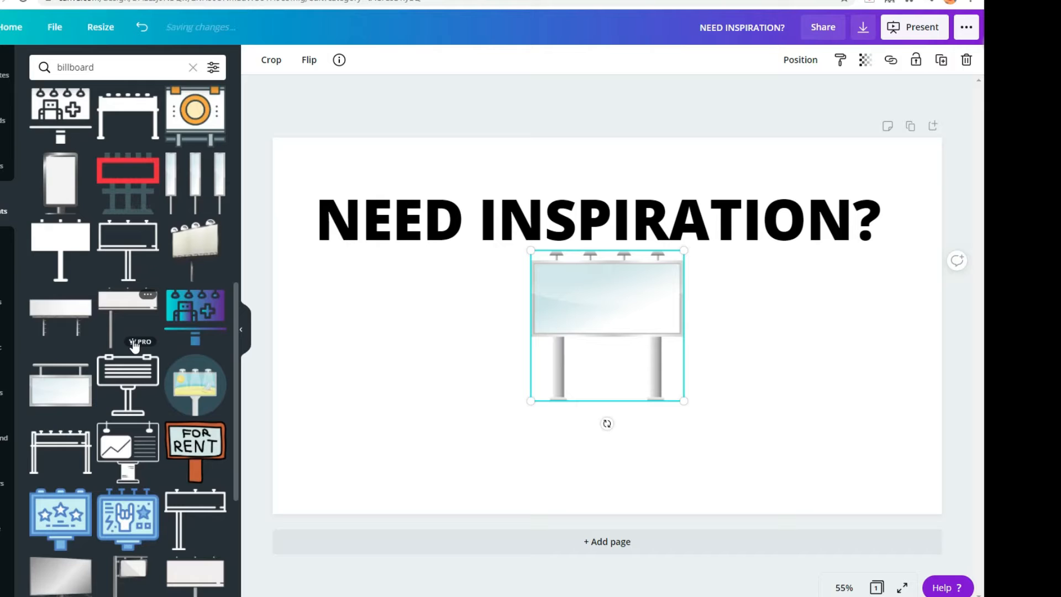
scroll(134, 347, down, 1)
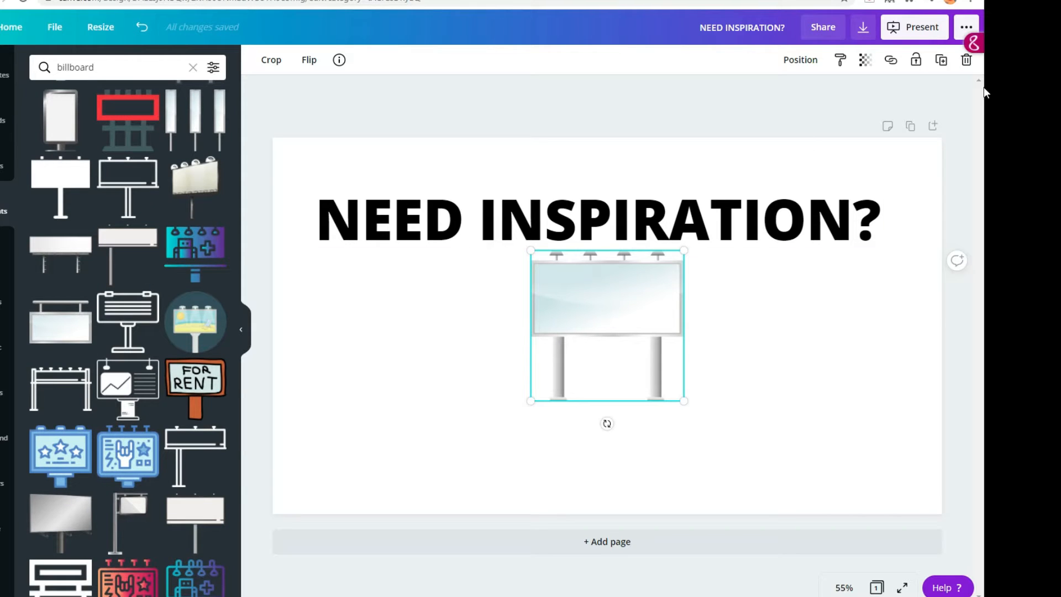
click(966, 60)
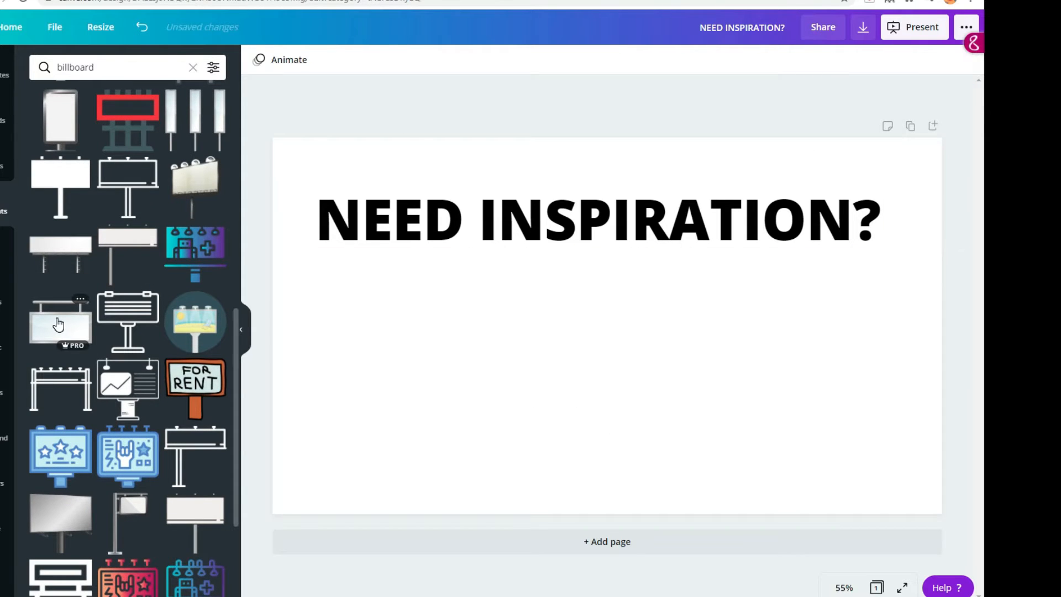
Try the grey single-pole billboard graphic on the slide and delete it.
scroll(58, 325, down, 1)
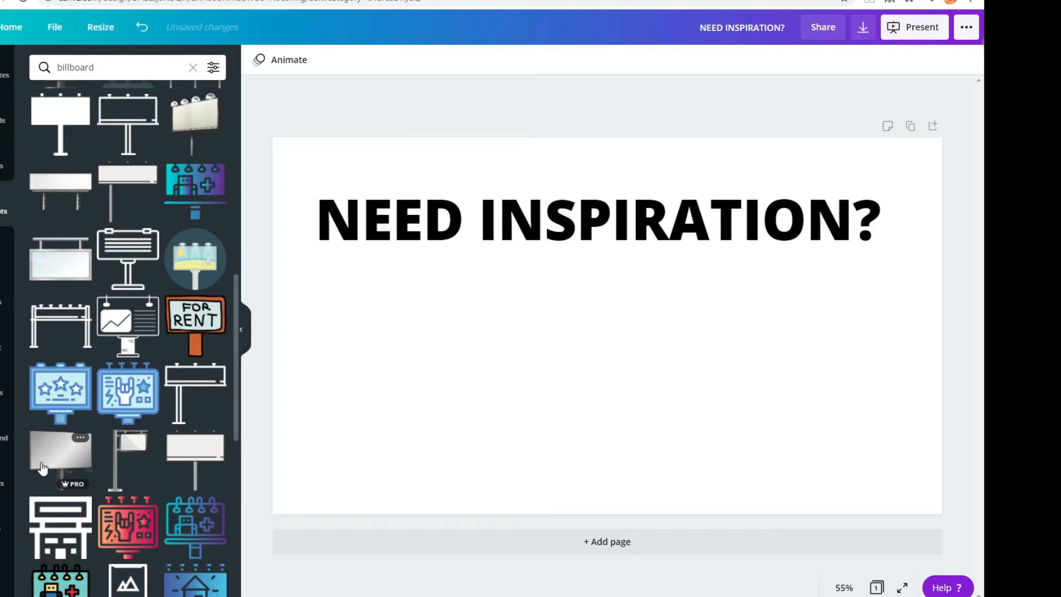
click(58, 454)
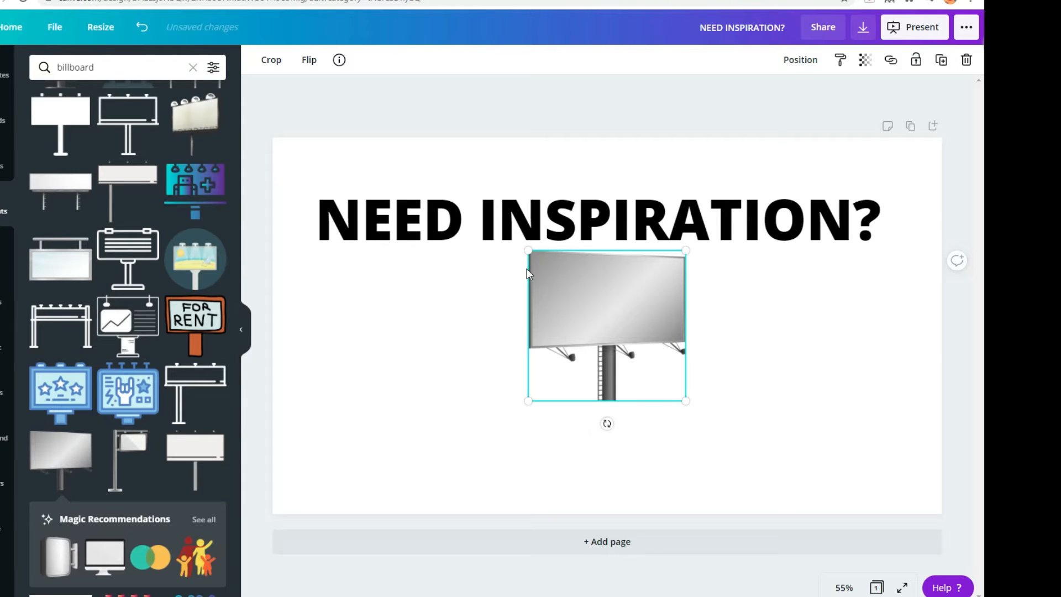
drag(528, 251, 507, 282)
click(966, 59)
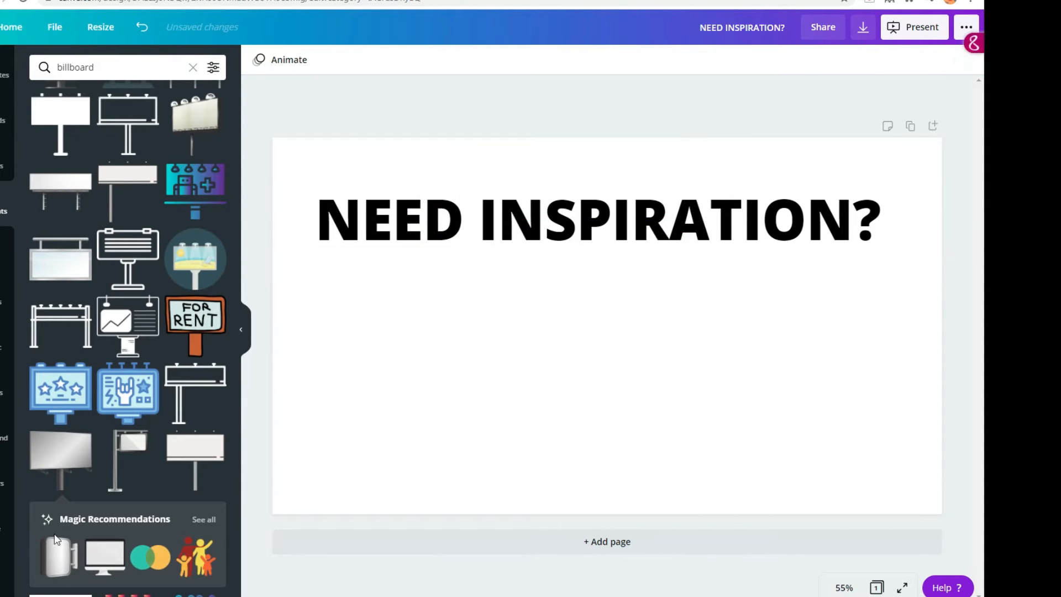
Browse the remaining billboard graphics for a suitable one and clear the search.
scroll(56, 539, down, 7)
scroll(124, 481, down, 8)
scroll(124, 481, down, 4)
scroll(124, 481, down, 8)
scroll(124, 481, down, 9)
scroll(122, 480, down, 6)
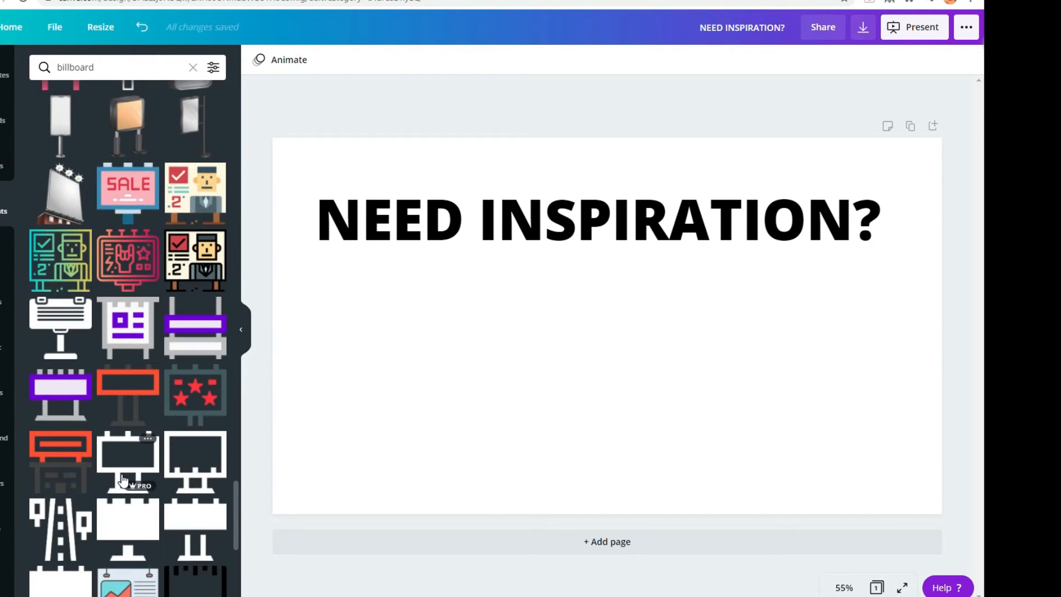
scroll(123, 479, up, 12)
scroll(123, 473, up, 10)
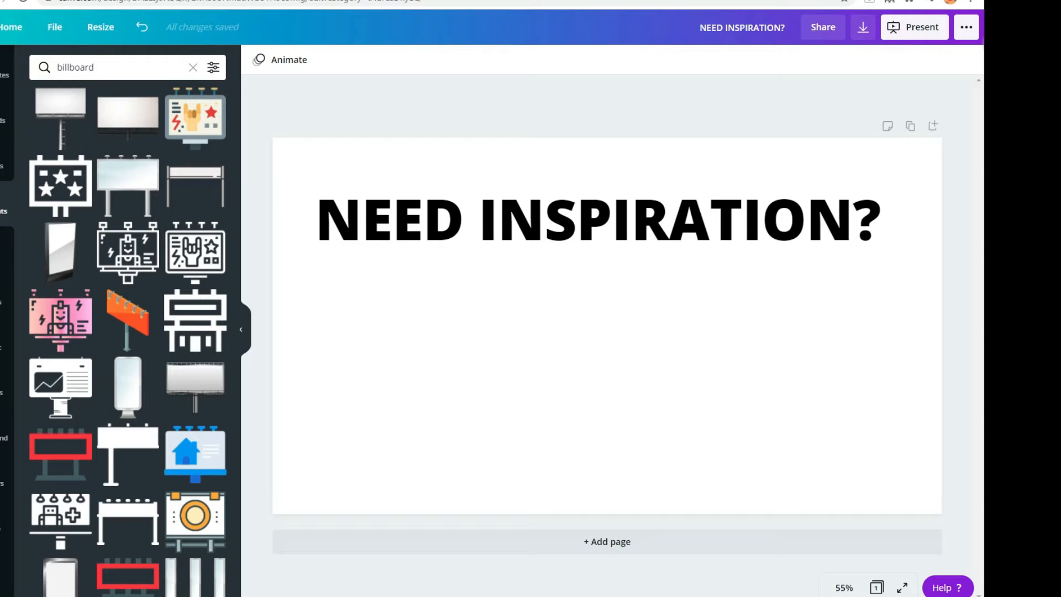
click(193, 71)
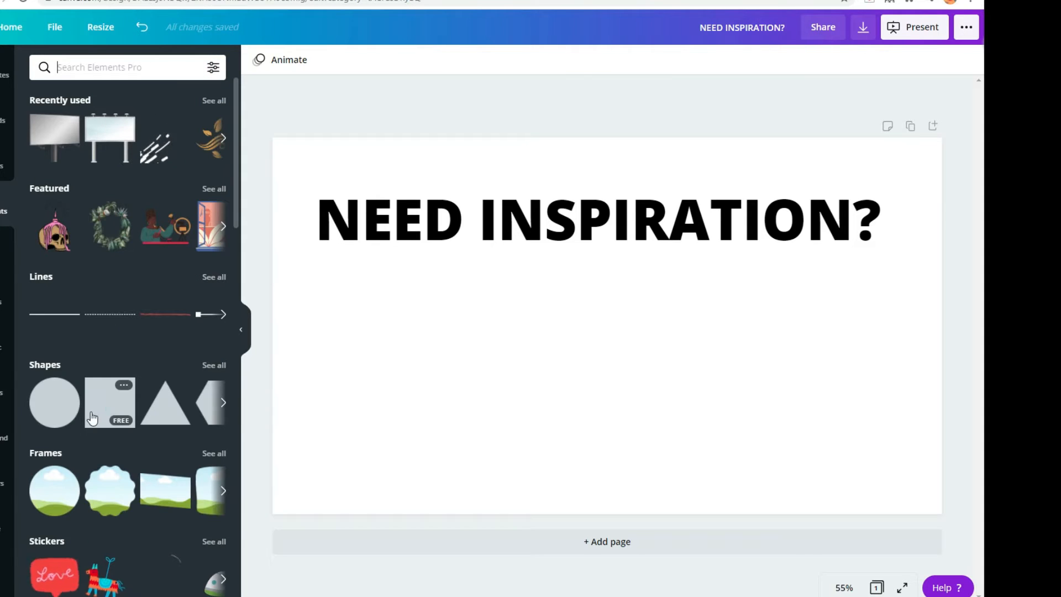
Add a square shape, stretch it into a wide rectangle nearly spanning the slide, and move it up over the heading.
click(105, 421)
drag(503, 325, 288, 304)
drag(711, 326, 888, 312)
drag(664, 322, 681, 258)
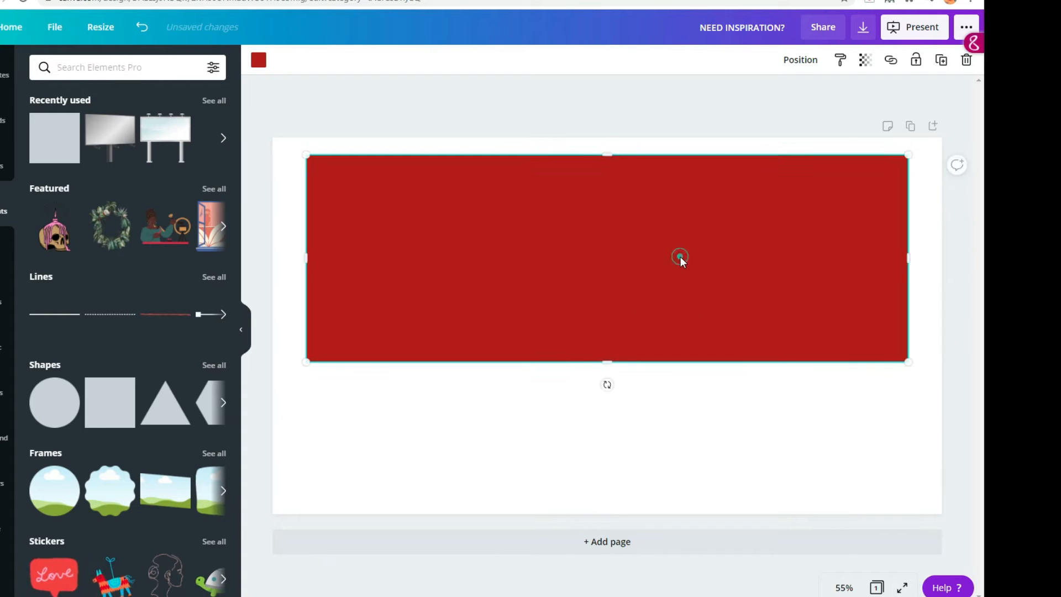
Fill the rectangle with dark green and send it backward behind the heading.
click(258, 60)
scroll(139, 410, down, 1)
click(47, 550)
right_click(402, 296)
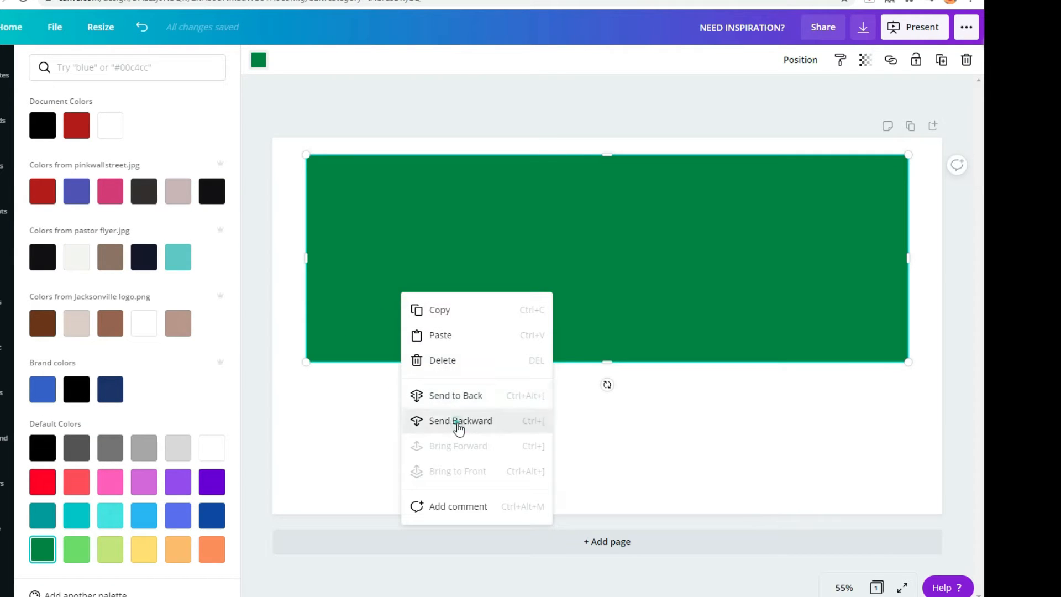
click(459, 422)
Change the heading's text color to white.
click(509, 222)
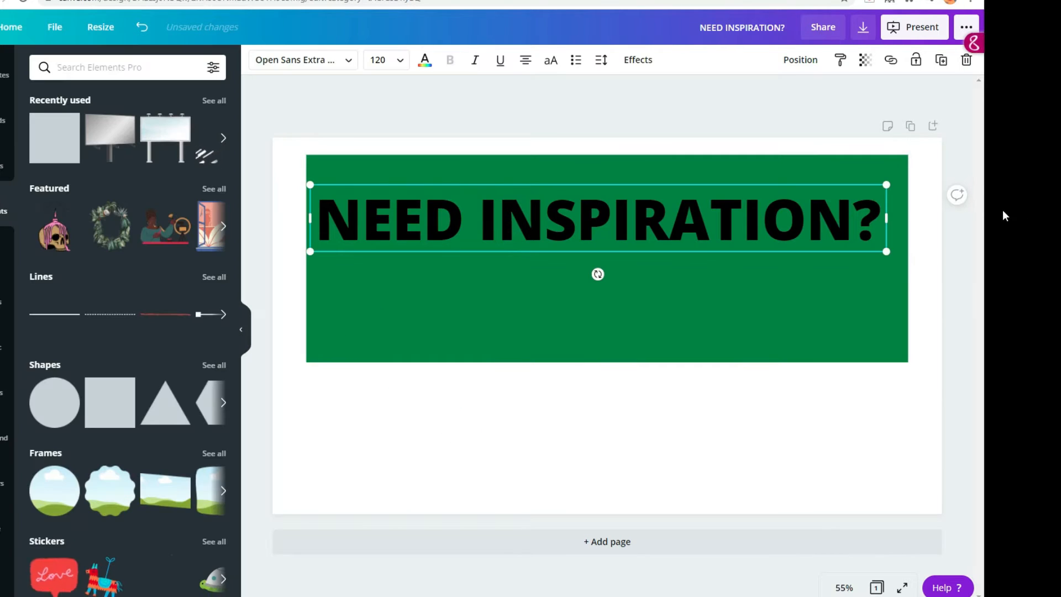
drag(883, 220, 327, 215)
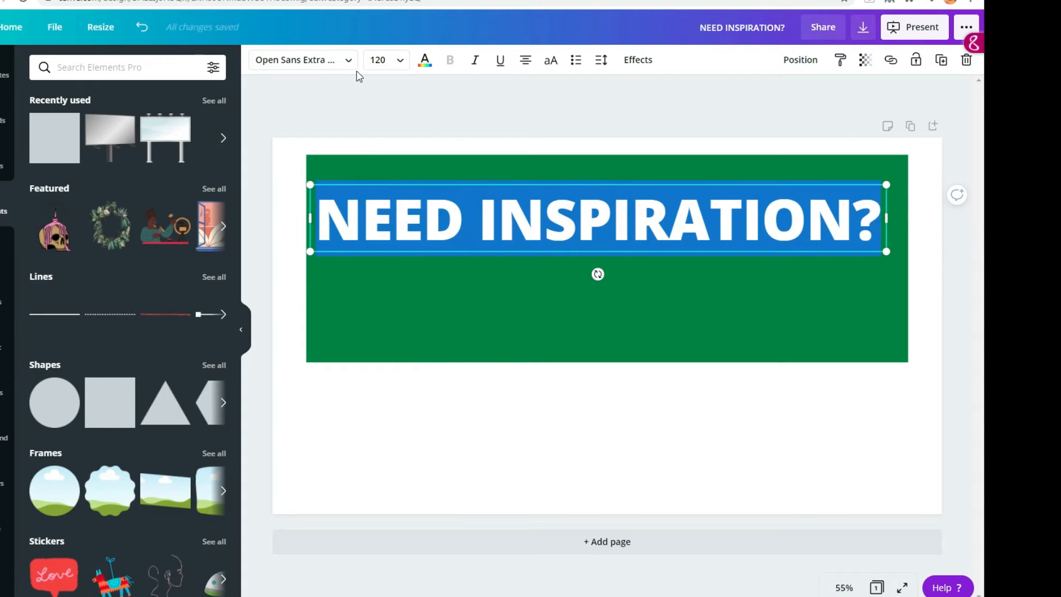
click(424, 59)
click(118, 187)
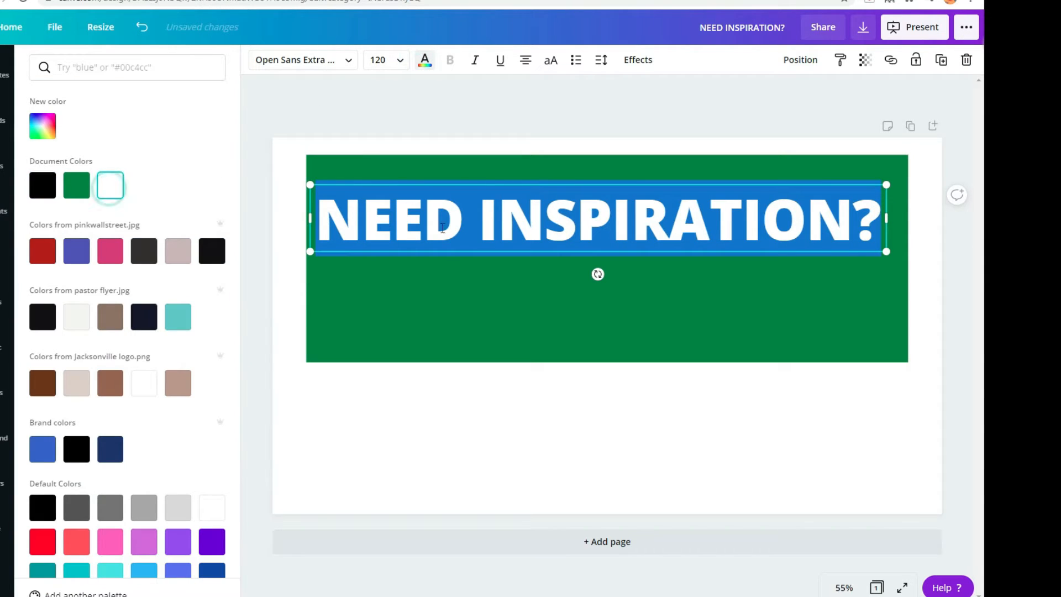
click(117, 188)
click(468, 467)
click(502, 438)
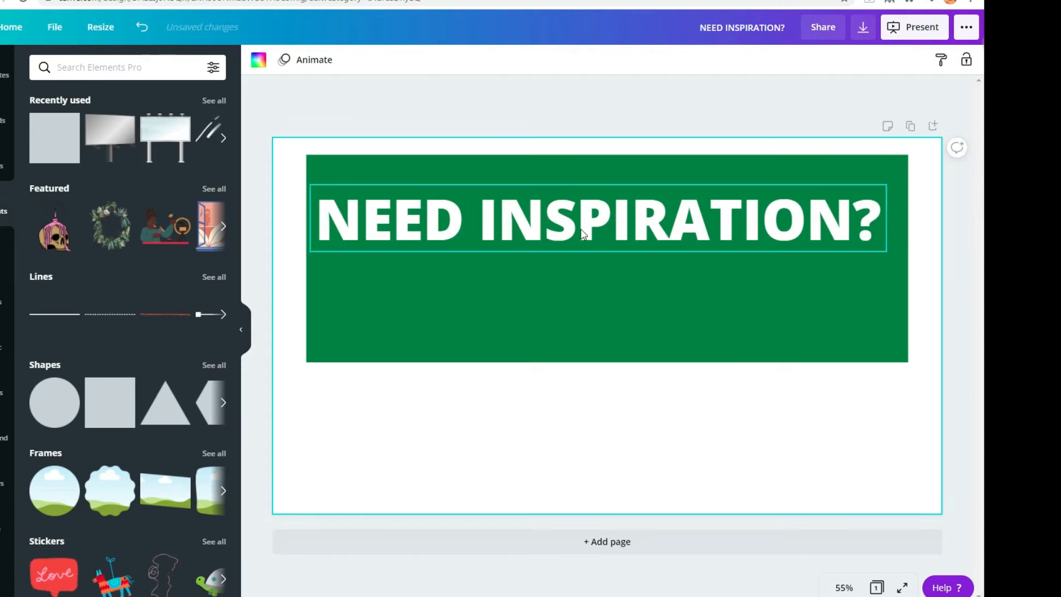
Shift the heading slightly up and right on the green rectangle and break it into two lines after NEED.
drag(583, 213, 599, 208)
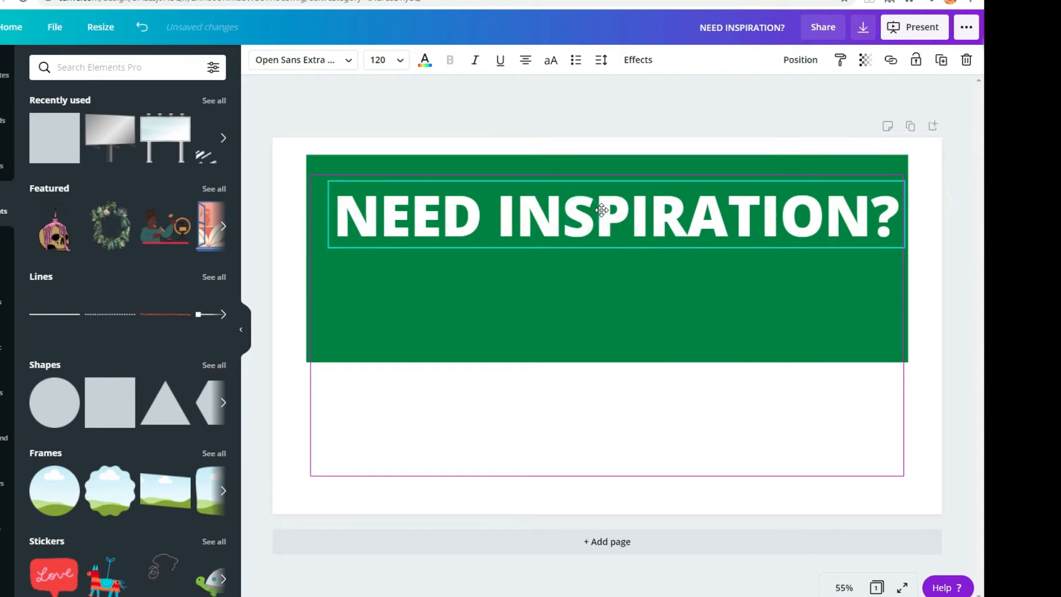
click(486, 212)
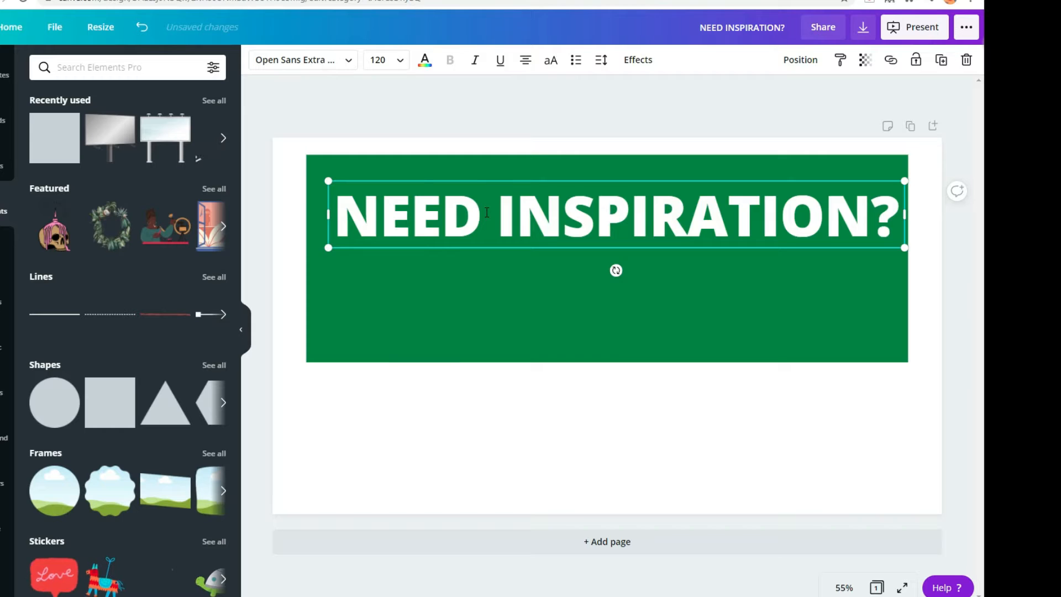
key(Return)
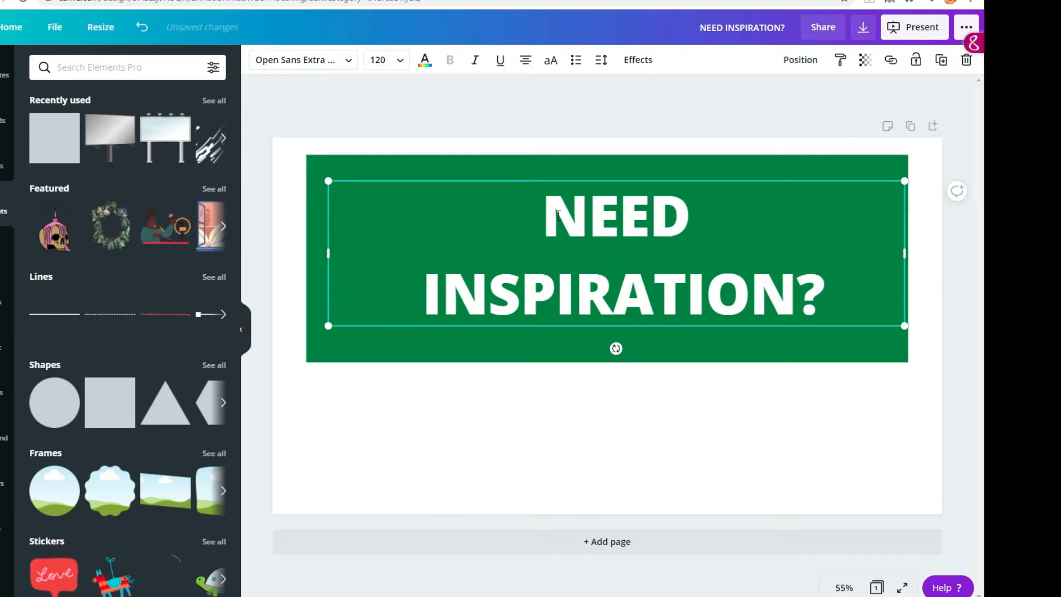
Search the elements for "route sign" and look through the graphics.
click(134, 66)
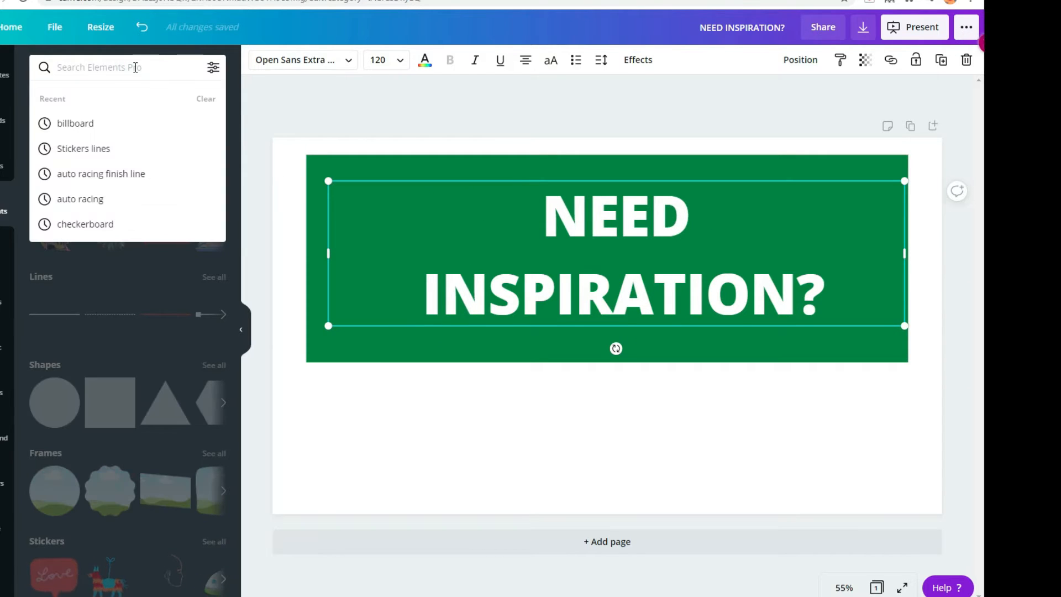
text(route sign)
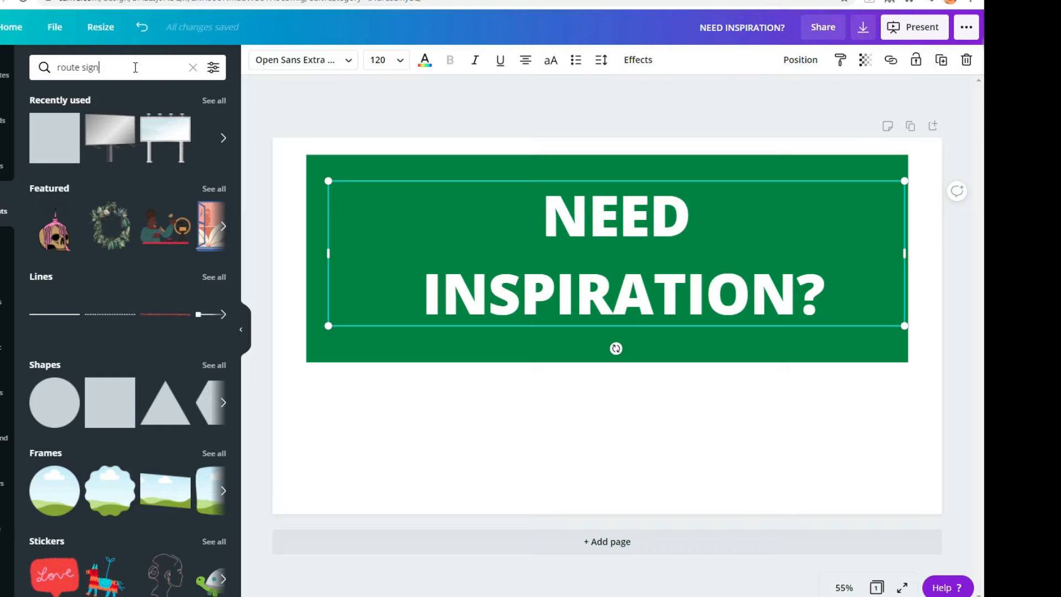
key(Return)
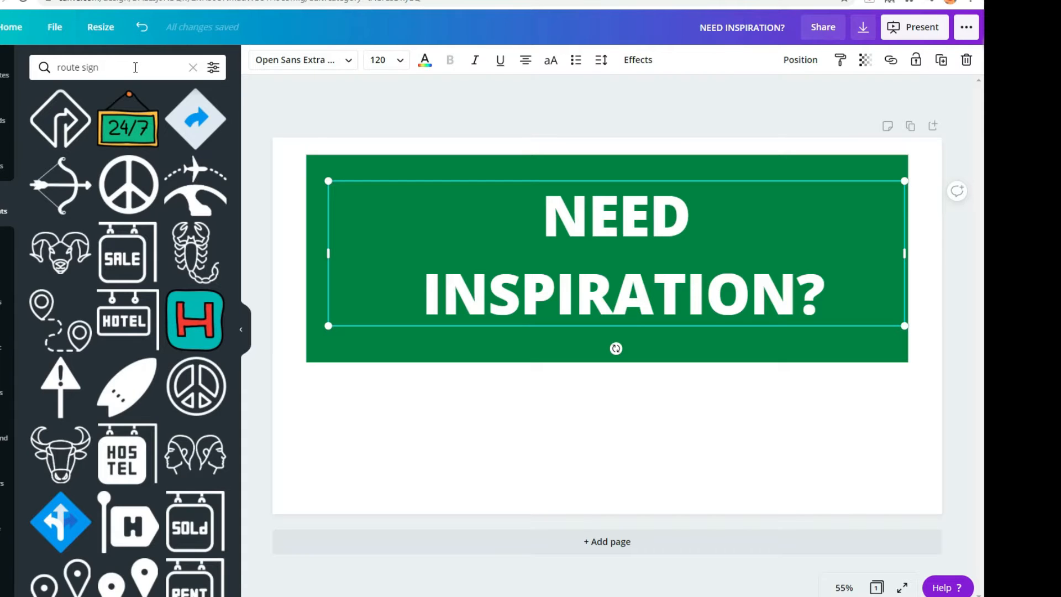
scroll(127, 154, down, 3)
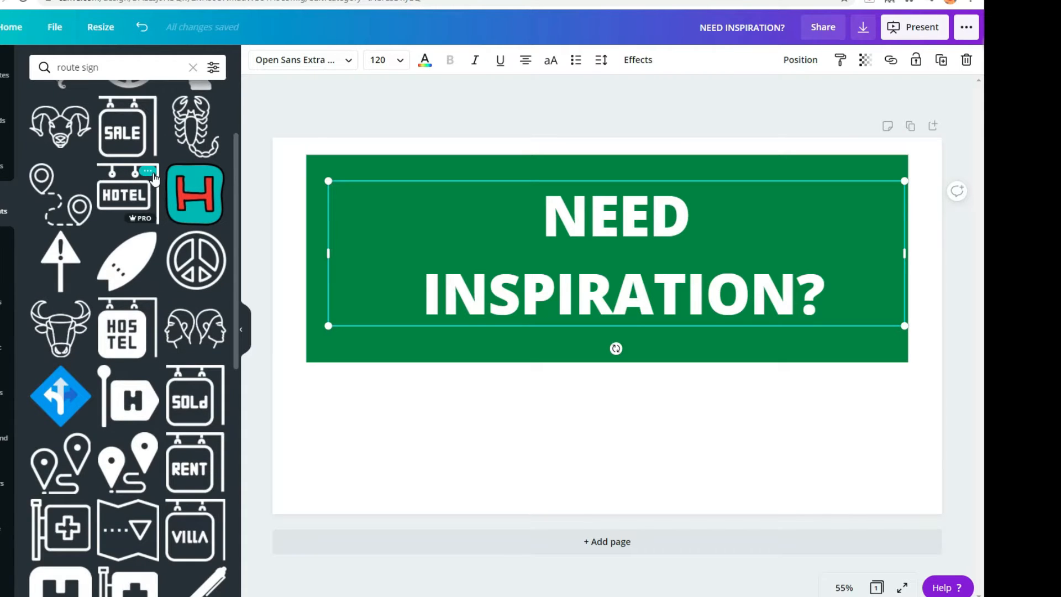
Search the elements for "interstate" and look through the highway shield graphics.
scroll(126, 157, up, 3)
drag(105, 67, 52, 72)
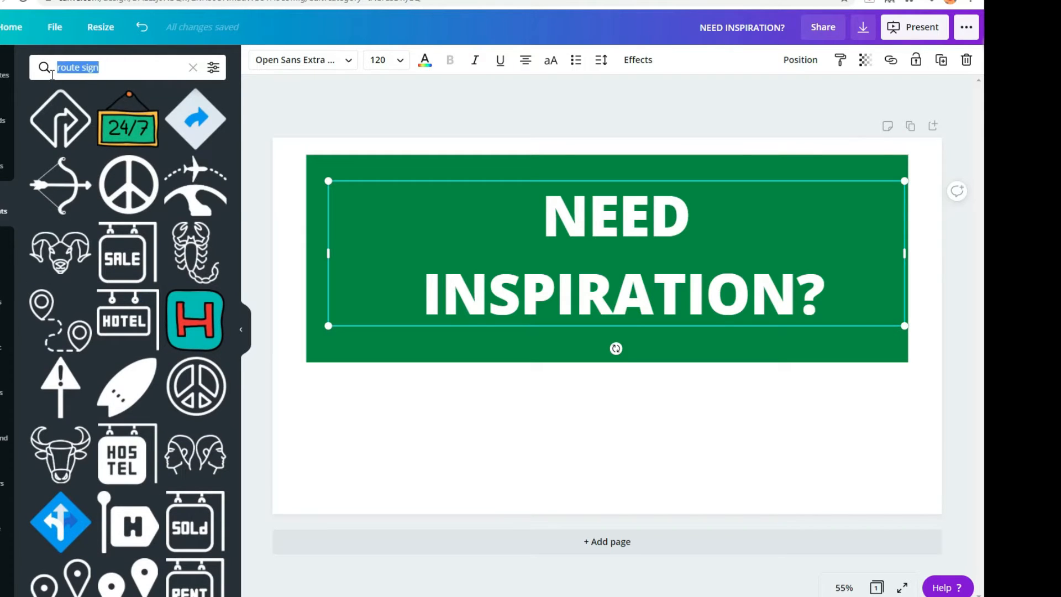
key(BackSpace)
text(interstate)
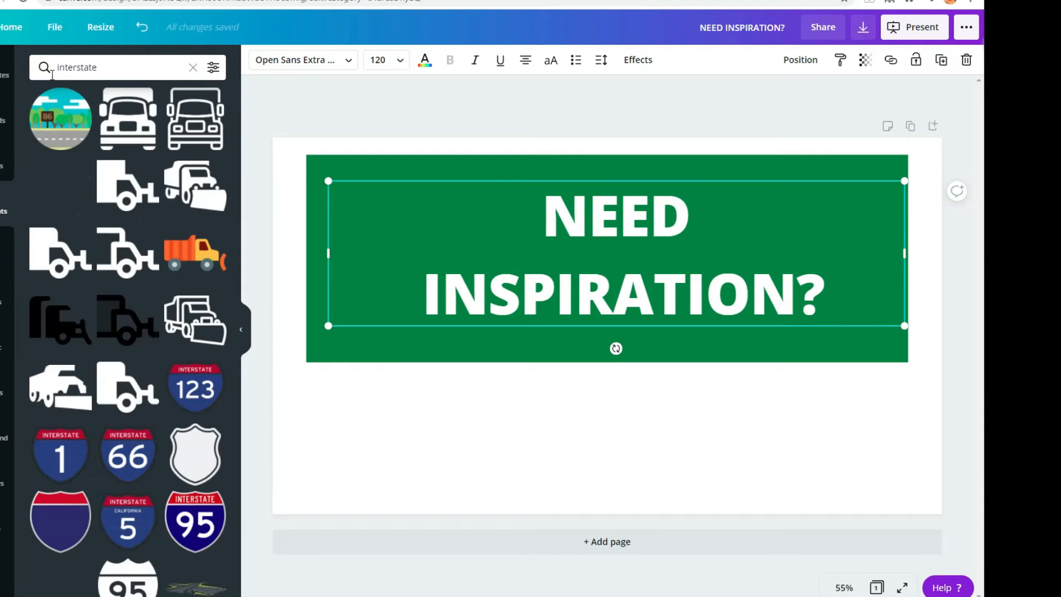
scroll(91, 210, down, 3)
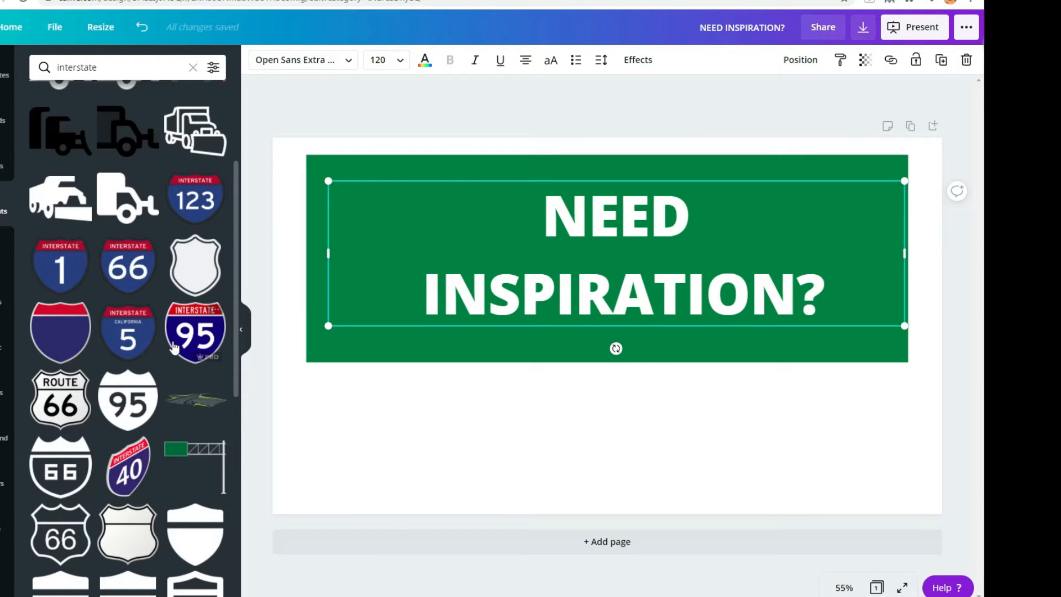
Add the Interstate 95 shield, shrink it and place it beside NEED on the green rectangle.
click(195, 331)
drag(570, 307, 348, 216)
drag(459, 159, 403, 217)
drag(383, 267, 501, 215)
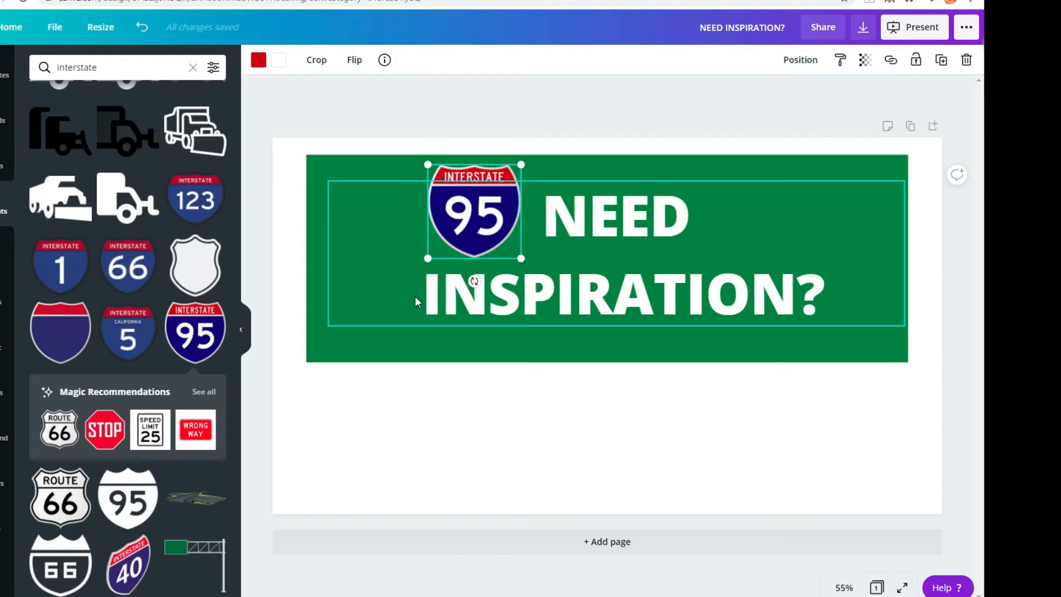
Search the photos for "road signs".
click(1, 157)
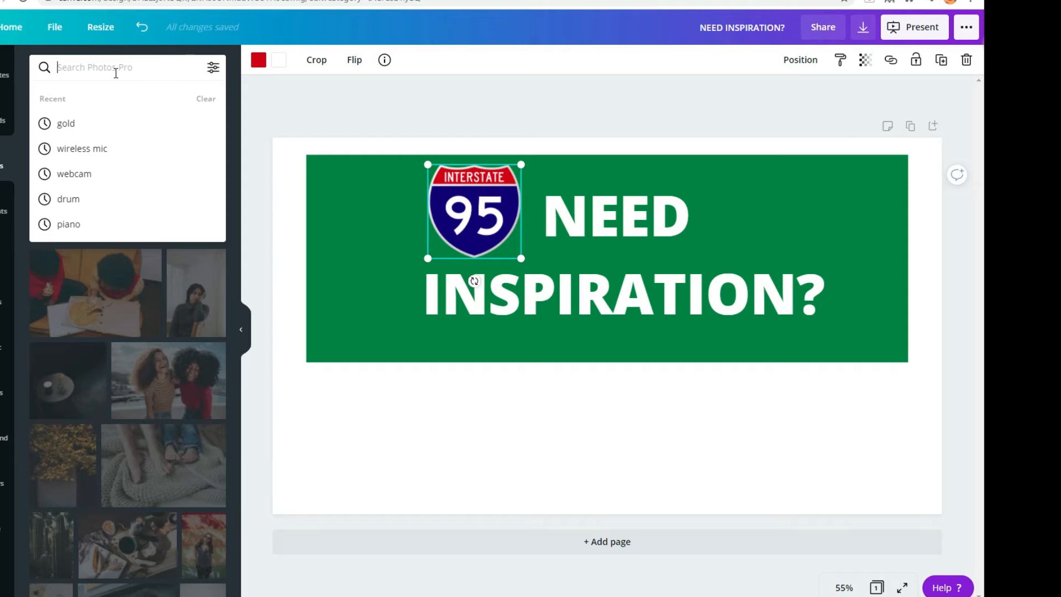
text(road si)
key(BackSpace)
text(signs)
key(Return)
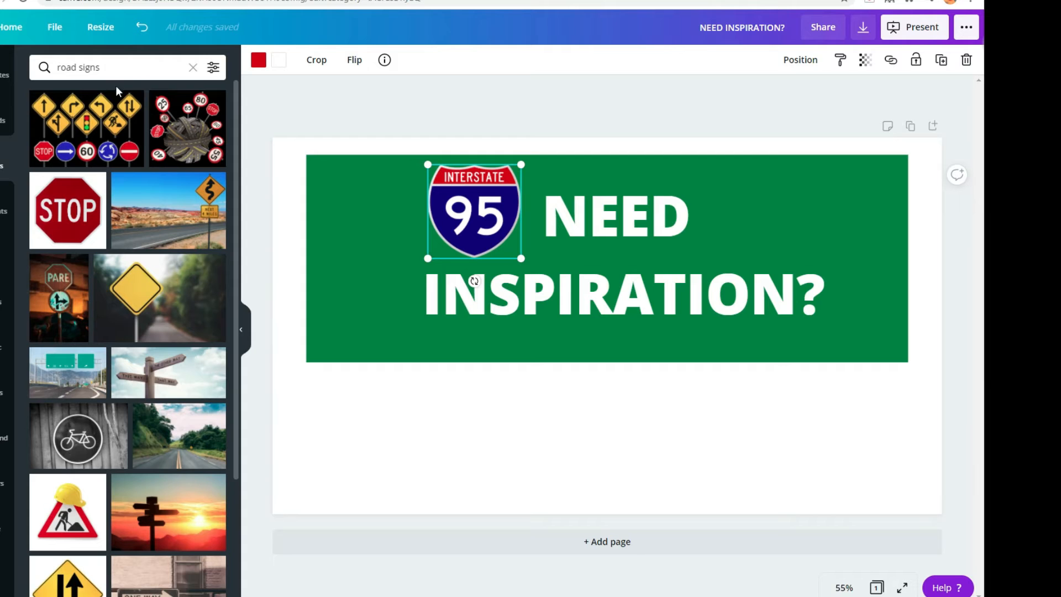
Add the photo of the tree-lined two-lane road and set it as the page background.
scroll(119, 122, down, 1)
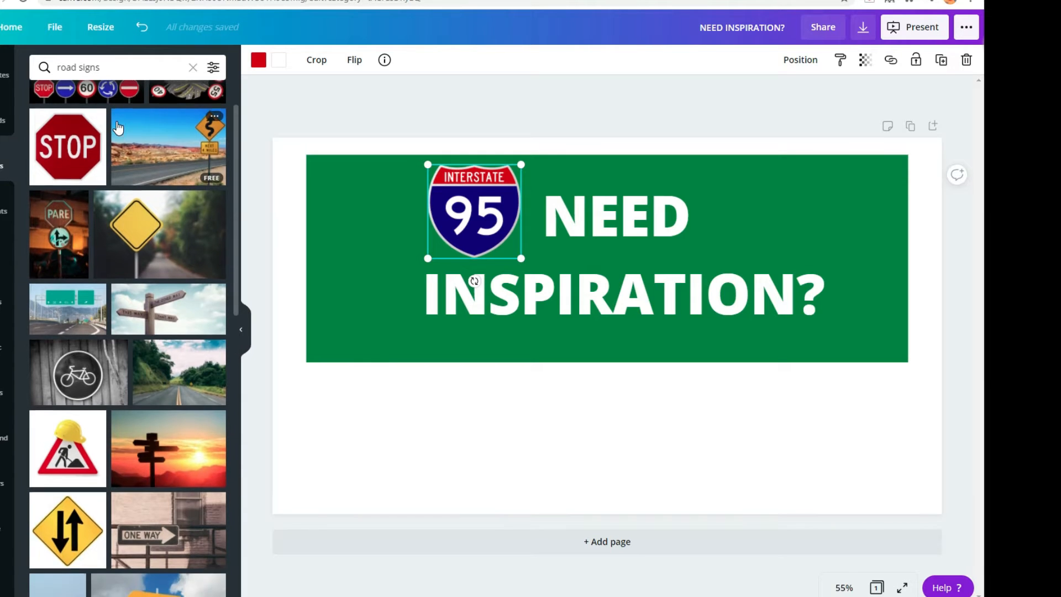
scroll(175, 278, down, 1)
right_click(639, 341)
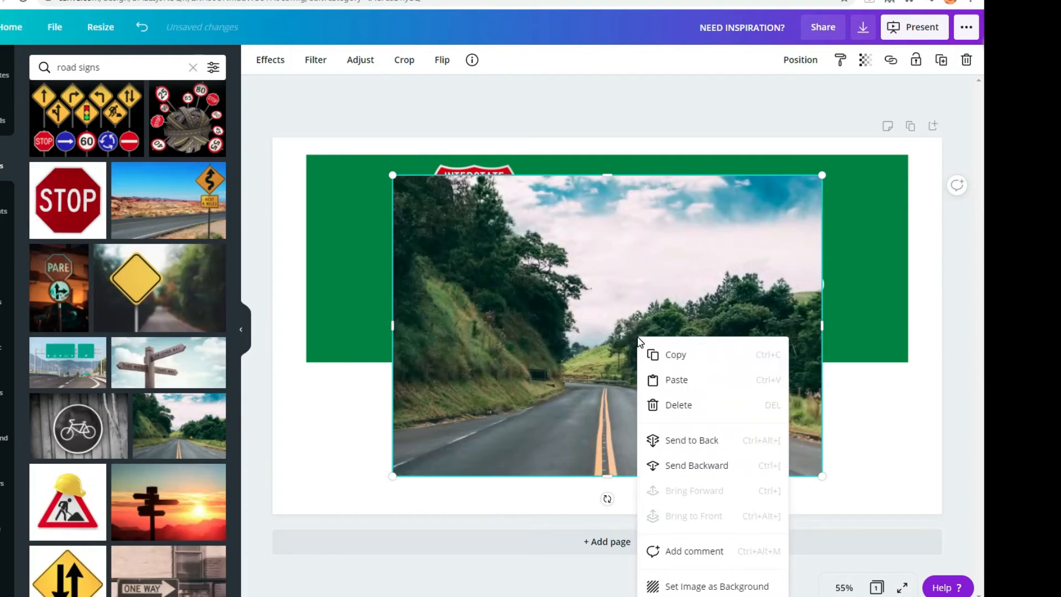
click(684, 588)
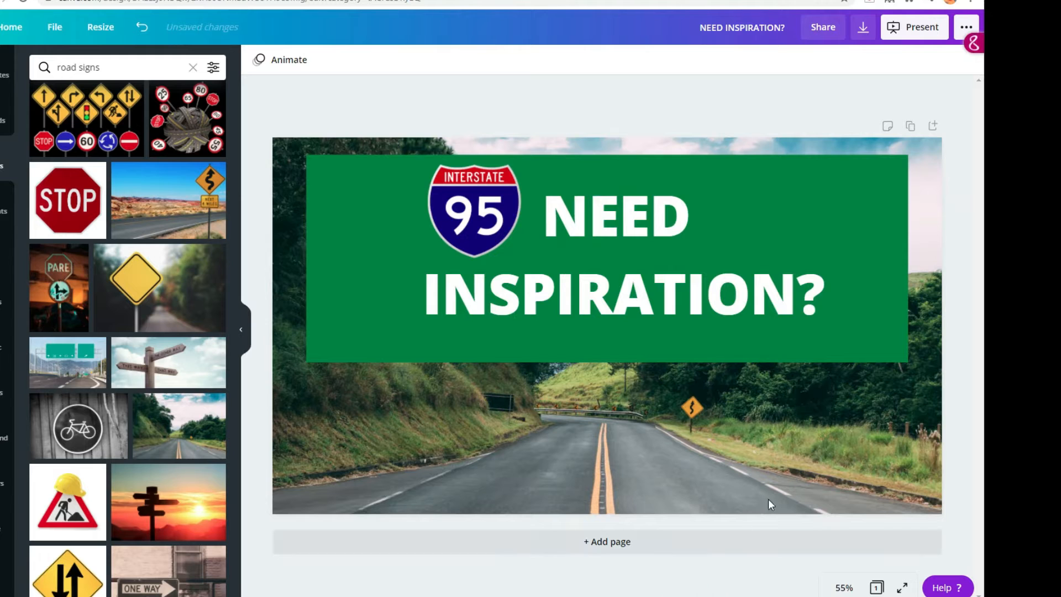
Shrink the green rectangle from its upper corner and shift the heading and Interstate 95 shield to fit on it.
click(897, 206)
drag(908, 156, 816, 187)
drag(755, 235, 701, 246)
drag(842, 270, 730, 277)
drag(624, 243, 684, 262)
drag(497, 178, 444, 209)
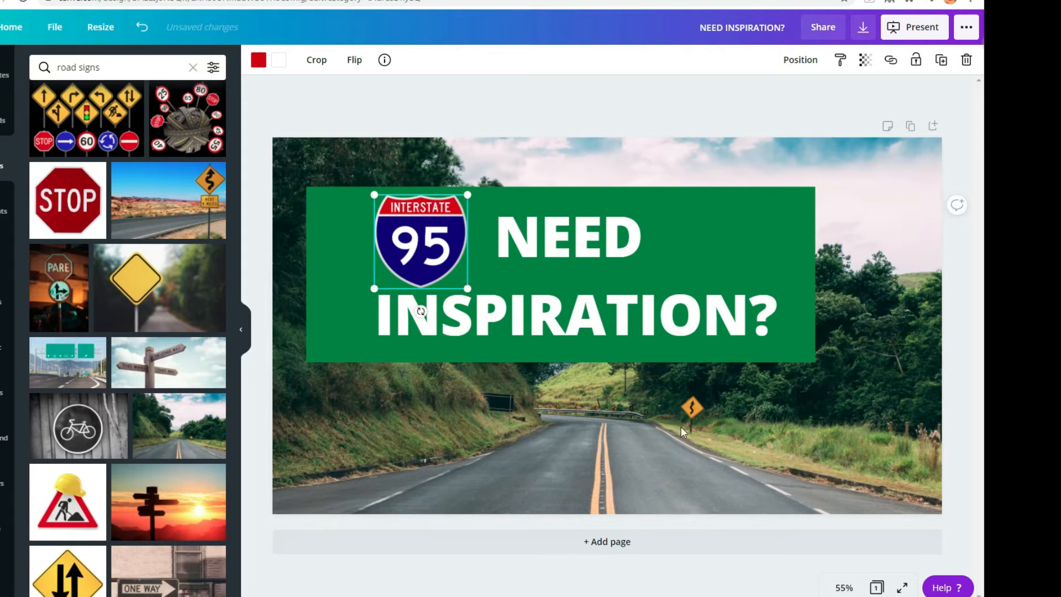
Replace the background with the blank green highway sign photo and remove the rectangle, heading and shield.
scroll(171, 520, down, 3)
scroll(170, 519, down, 9)
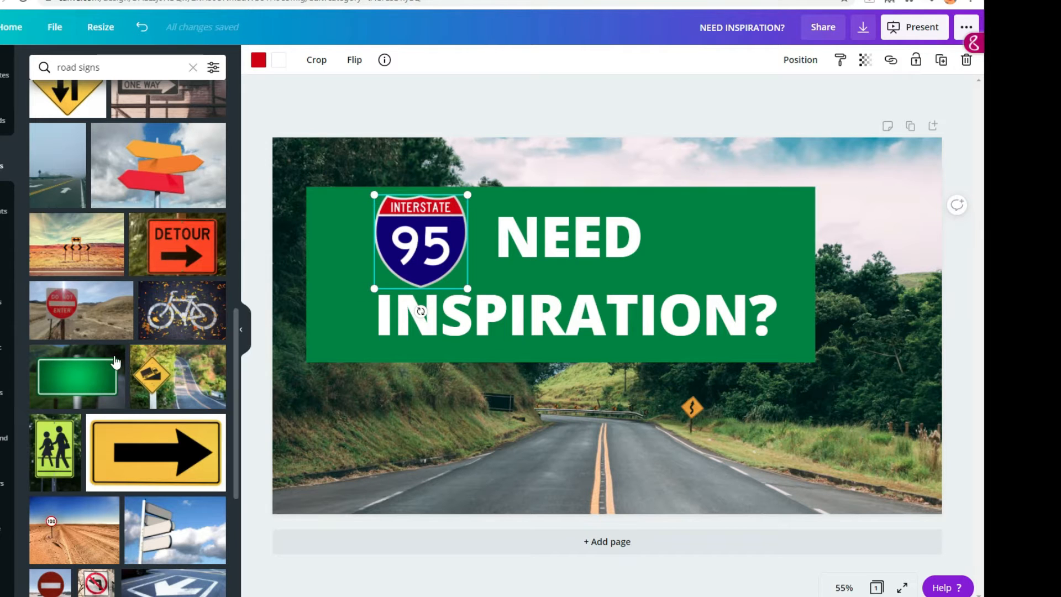
scroll(120, 377, down, 4)
scroll(120, 377, down, 7)
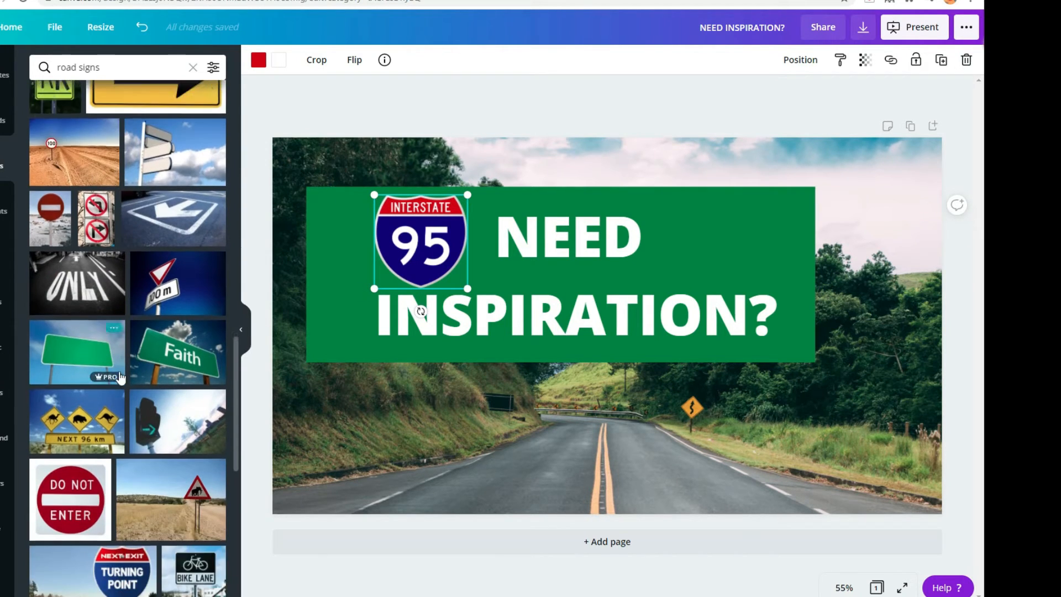
scroll(121, 378, down, 3)
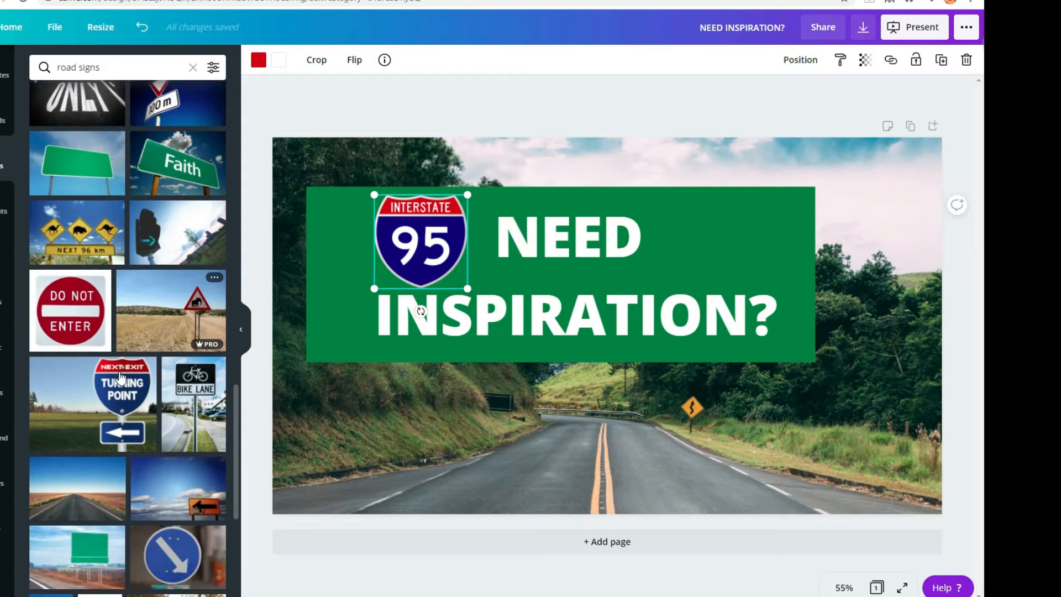
scroll(121, 378, down, 3)
scroll(121, 378, down, 1)
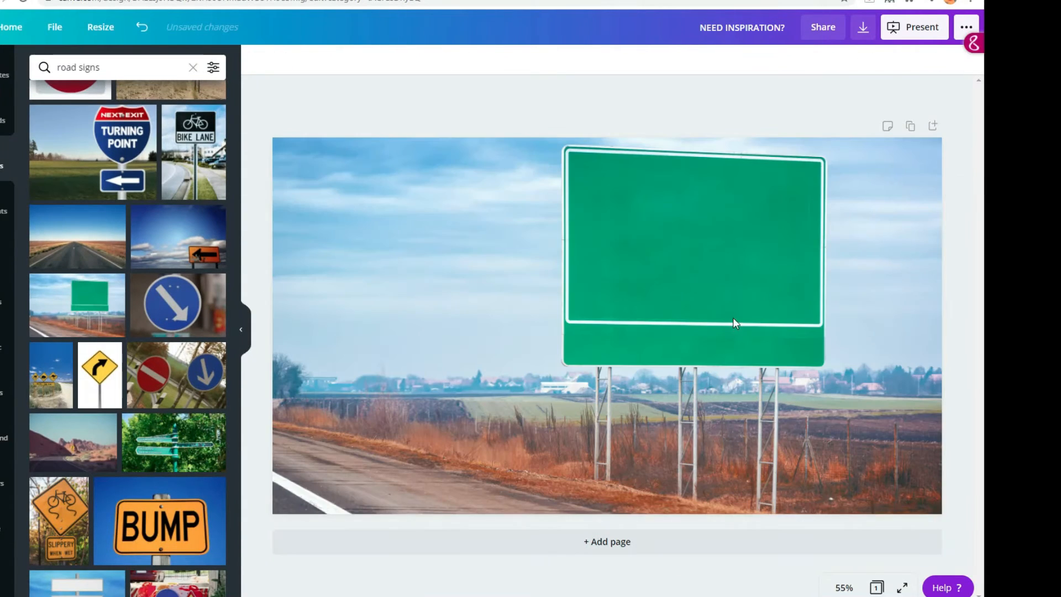
Add a subheading reading NEED INSPIRATION on the green sign, broken into two lines after NEED.
click(6, 251)
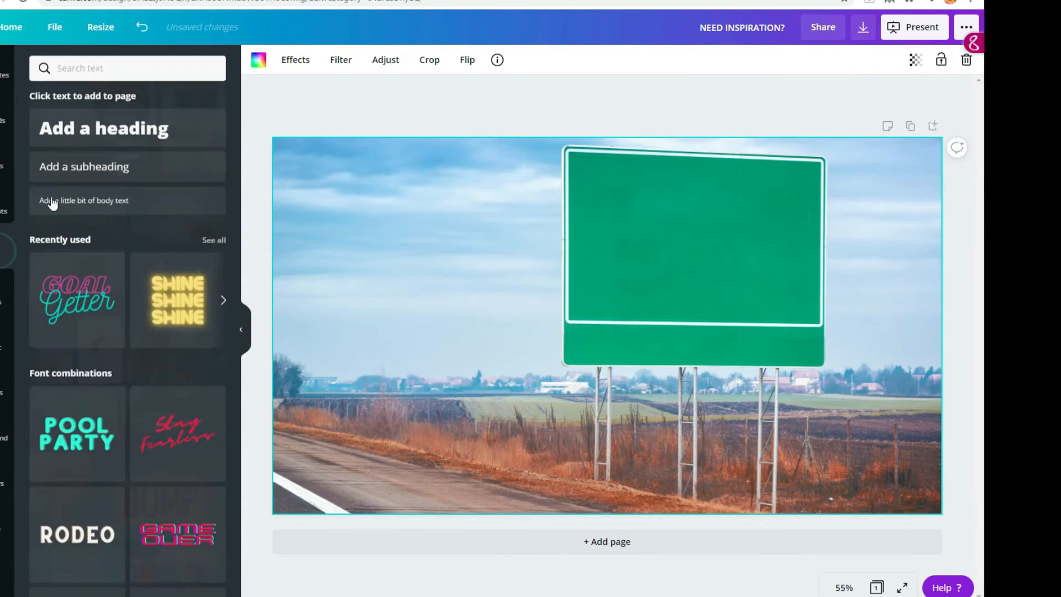
click(118, 170)
drag(561, 303, 651, 220)
drag(794, 235, 810, 235)
double_click(597, 242)
text(NEED INSPIRATION)
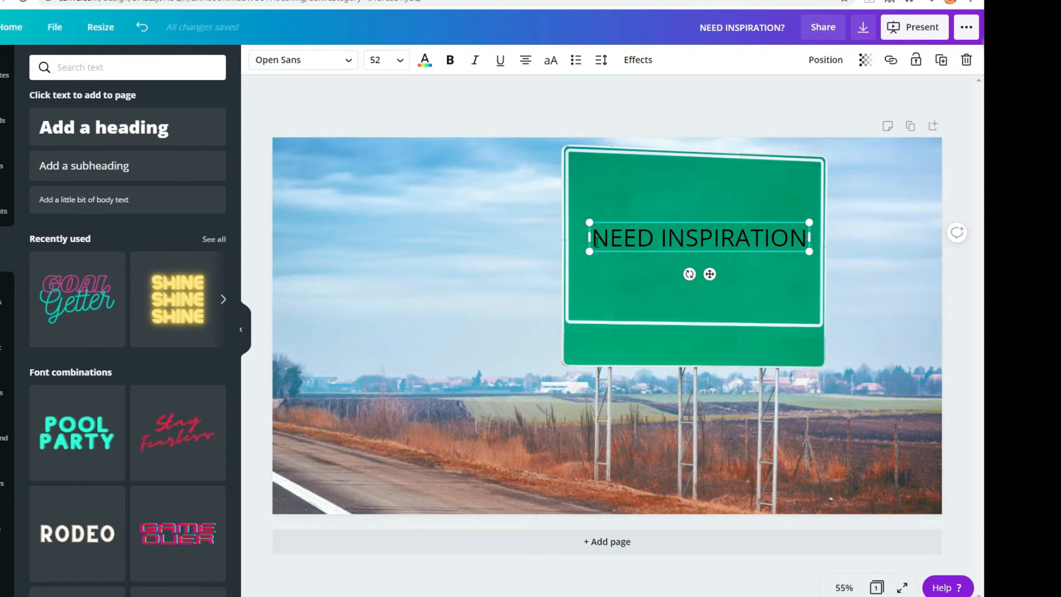
click(663, 240)
key(Return)
drag(603, 222, 594, 207)
Make the NEED INSPIRATION text bold and white and position it in the middle of the sign.
click(794, 252)
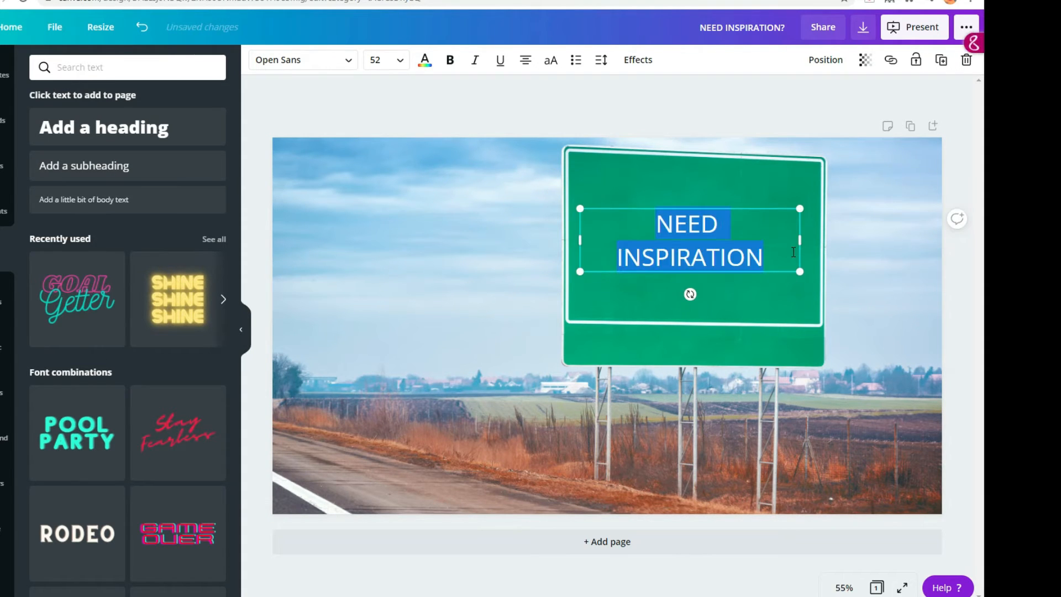
click(450, 66)
click(425, 61)
click(79, 185)
click(709, 185)
drag(749, 230, 753, 245)
drag(694, 309, 695, 310)
click(370, 376)
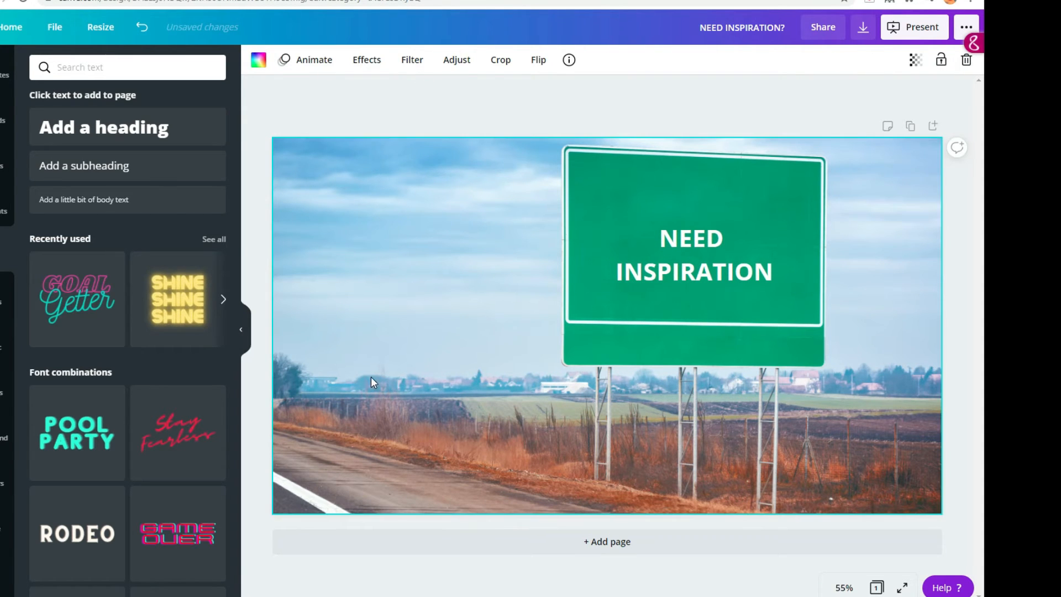
Add a subheading reading "3 mile" below INSPIRATION on the sign.
click(83, 178)
drag(593, 311, 688, 262)
click(785, 302)
drag(800, 304, 561, 309)
key(BackSpace)
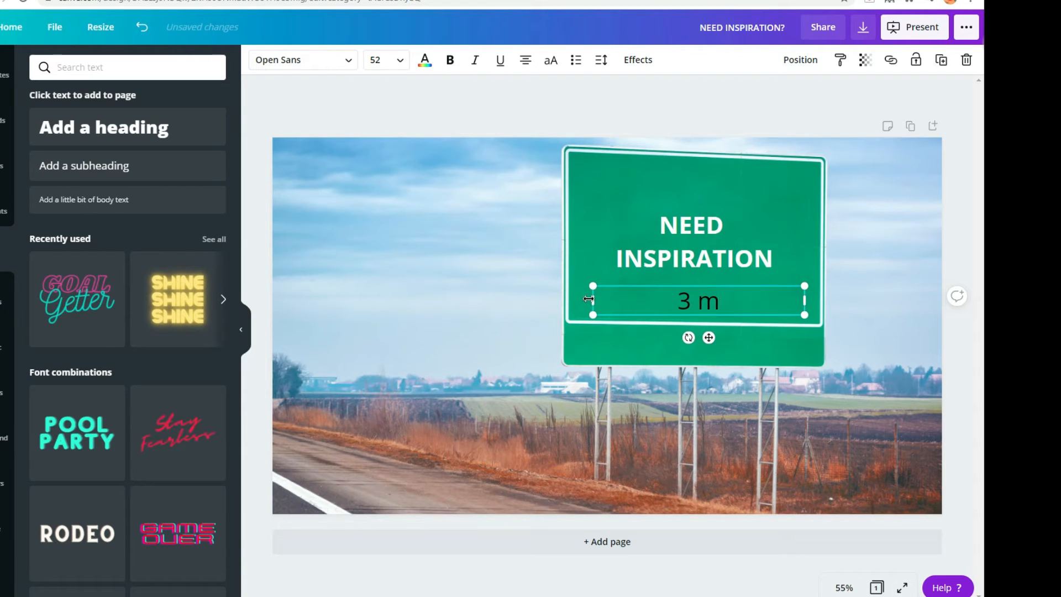
text(3 mile)
drag(689, 337, 690, 340)
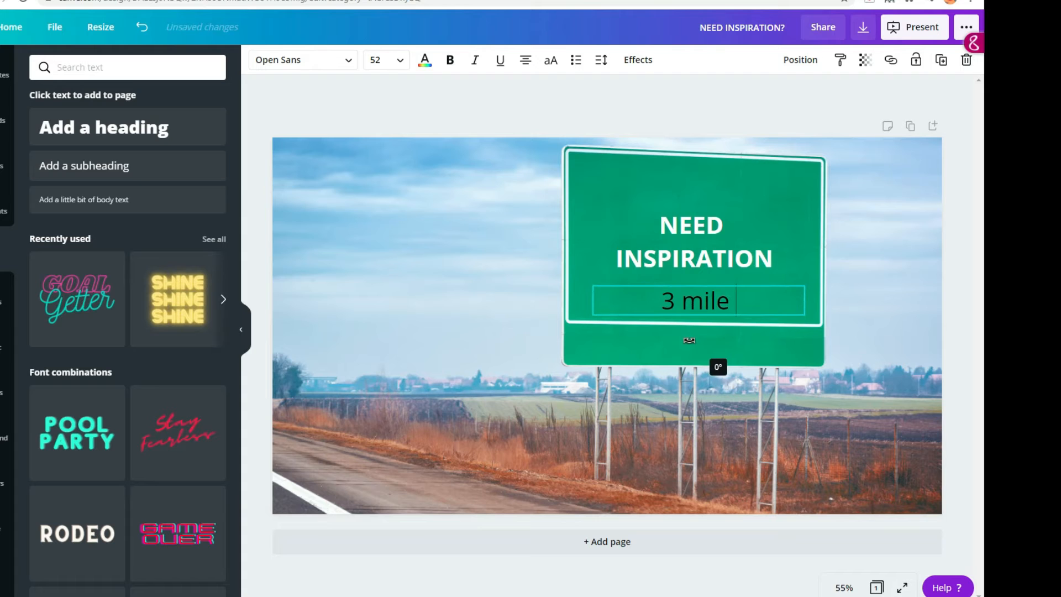
Make the "3 mile" text bold and white.
drag(746, 297, 677, 312)
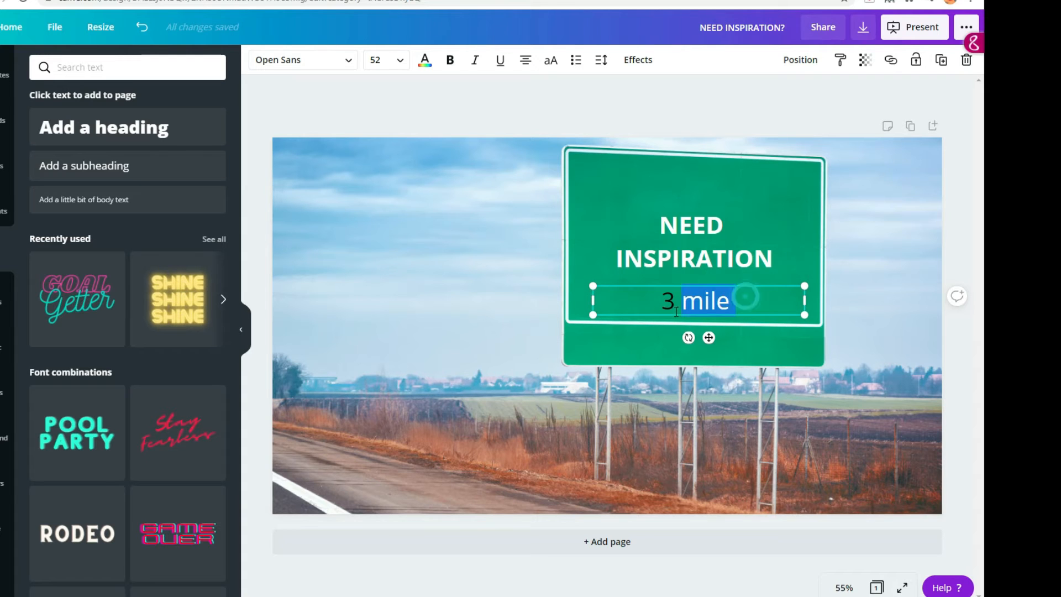
click(425, 60)
click(708, 305)
click(876, 329)
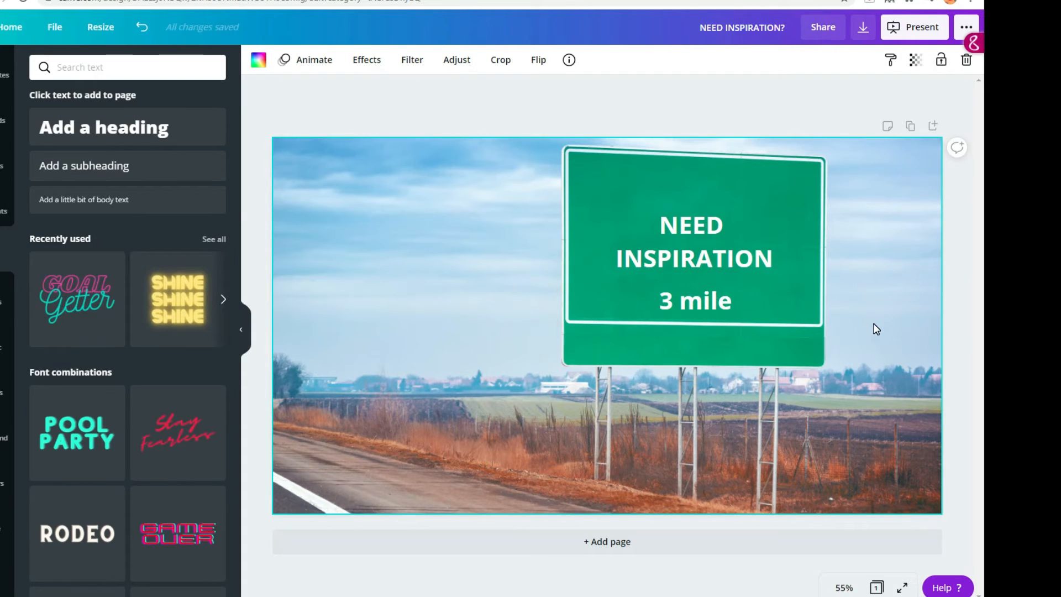
Add the recently used Interstate 95 shield to the upper-left corner of the green sign.
click(4, 211)
click(193, 67)
click(4, 119)
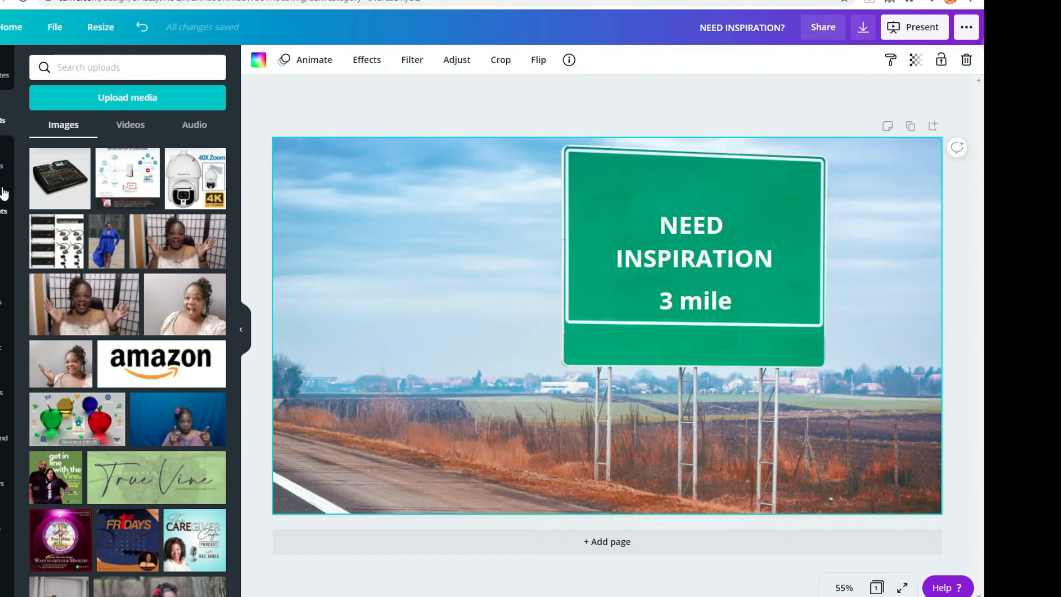
click(3, 211)
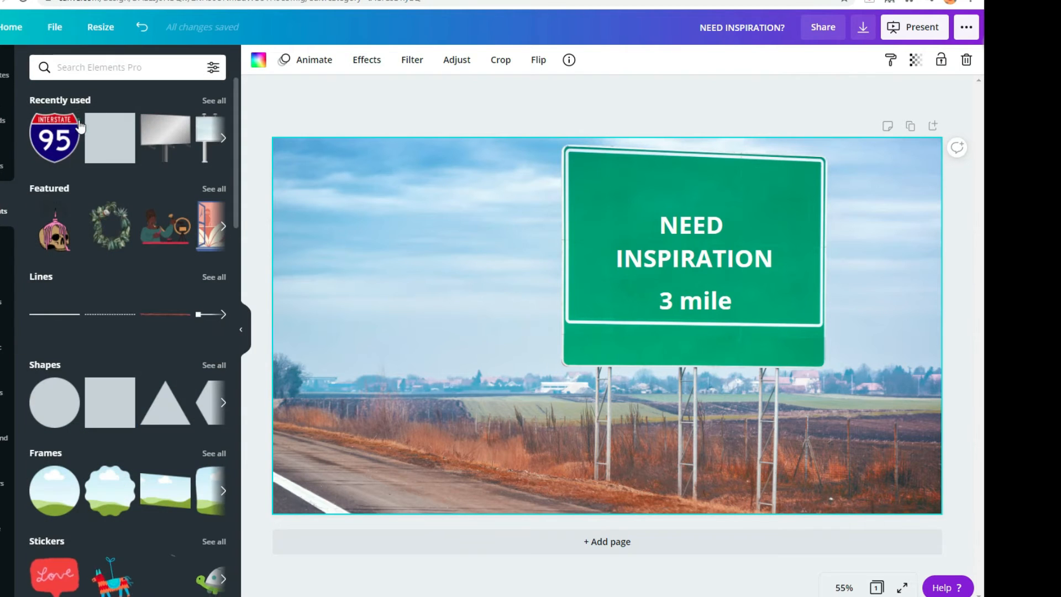
click(54, 138)
drag(600, 324, 608, 200)
Enlarge the NEED INSPIRATION text to size 71.2 and position it beside and below the shield.
click(698, 193)
click(718, 255)
drag(806, 210, 837, 202)
drag(737, 260, 718, 256)
drag(693, 292, 699, 292)
click(712, 300)
click(737, 253)
drag(819, 198, 872, 184)
drag(775, 230, 763, 232)
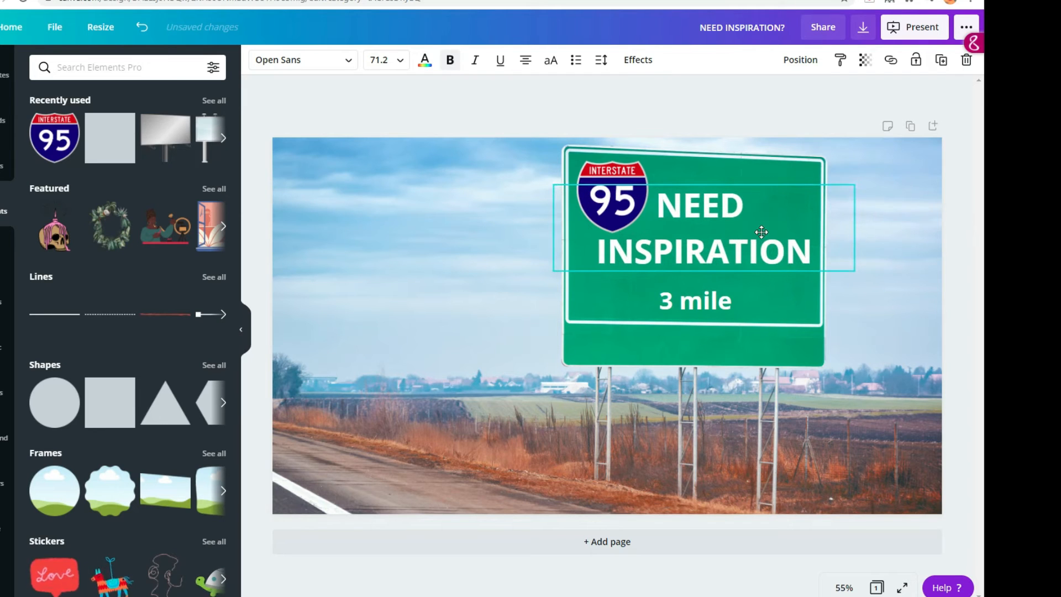
Tilt the NEED INSPIRATION and "3 mile" texts slightly to follow the slant of the sign.
drag(705, 297, 703, 297)
click(711, 303)
drag(689, 336, 688, 336)
click(893, 260)
click(743, 257)
drag(701, 293, 727, 320)
click(889, 315)
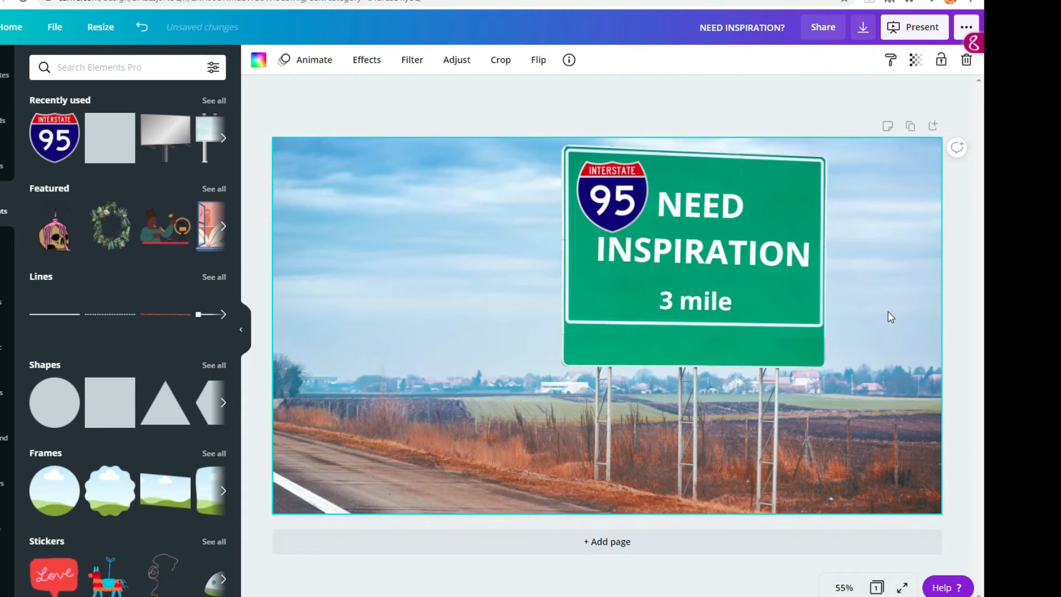
Add a subheading reading "next stop 8 mile" in the lower strip of the sign.
click(5, 249)
drag(106, 172, 644, 335)
drag(788, 348, 825, 347)
key(BackSpace)
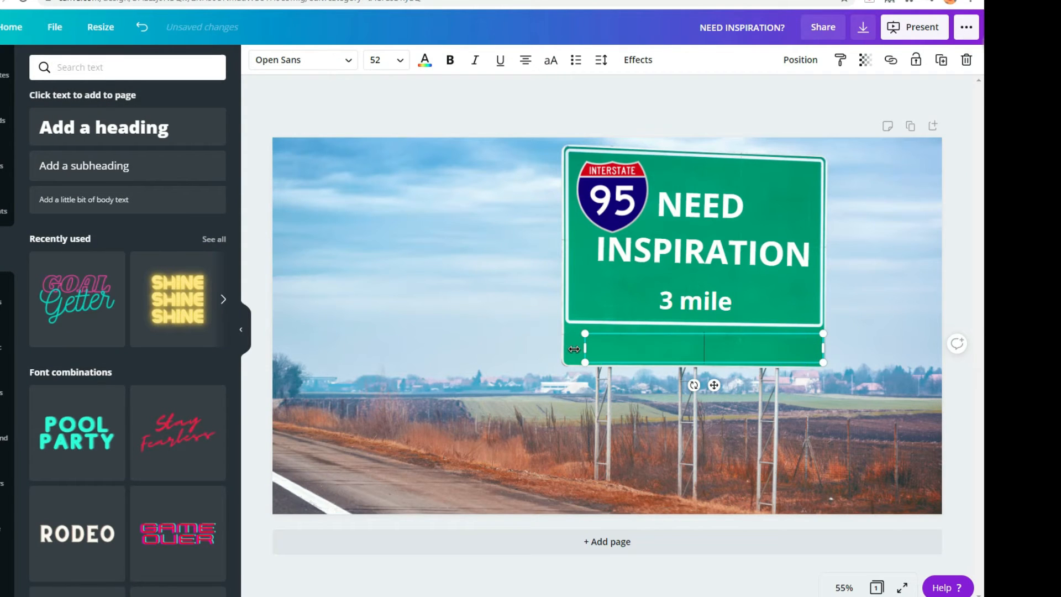
text(next stop 8 mmil)
key(BackSpace)
key(BackSpace)
key(BackSpace)
text(ile)
Replace the "3 mile" text with NEXT RIGHT and center it below INSPIRATION.
drag(739, 302, 622, 305)
drag(686, 284, 752, 285)
drag(727, 301, 630, 306)
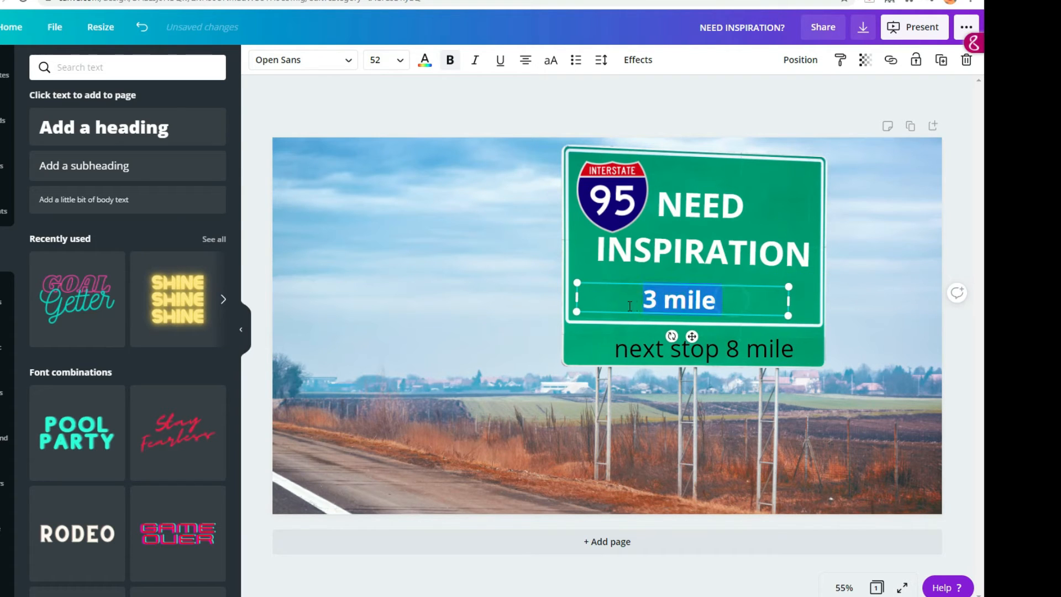
key(BackSpace)
text(NEXT LEFT)
key(BackSpace)
key(BackSpace)
key(BackSpace)
key(BackSpace)
text(RIGHT)
click(721, 350)
drag(715, 299, 724, 293)
click(455, 383)
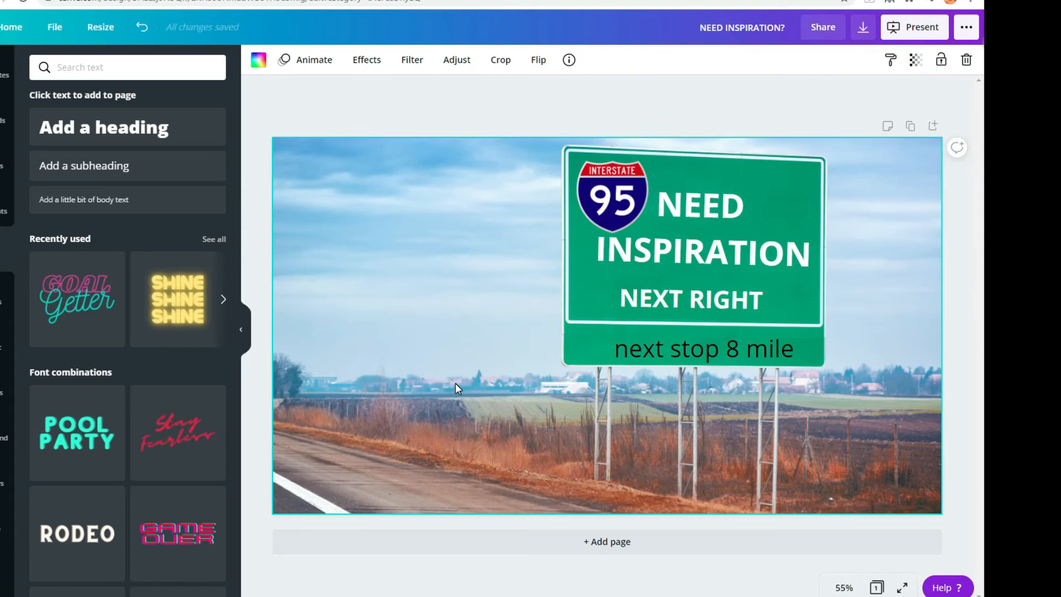
Try NEXT REST STOP and other wording in the sign's lower strip, and clear the text.
click(795, 347)
text(NEXT REST STOP)
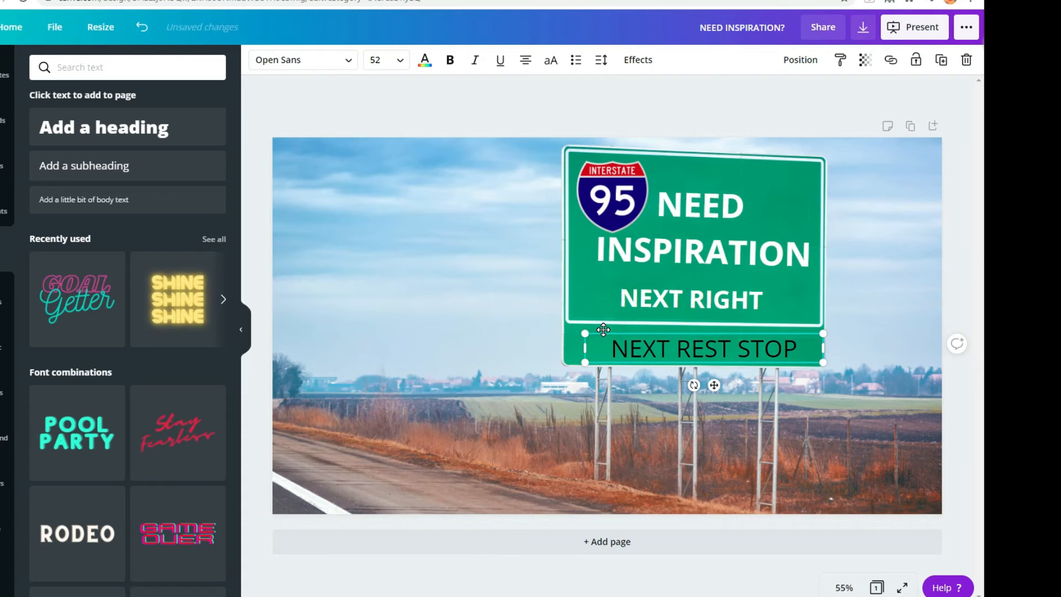
key(BackSpace)
key(BackSpace)
key(BackSpace)
key(BackSpace)
key(BackSpace)
key(BackSpace)
text(PNGCREAT)
key(BackSpace)
key(BackSpace)
key(BackSpace)
key(BackSpace)
key(BackSpace)
key(BackSpace)
key(BackSpace)
key(BackSpace)
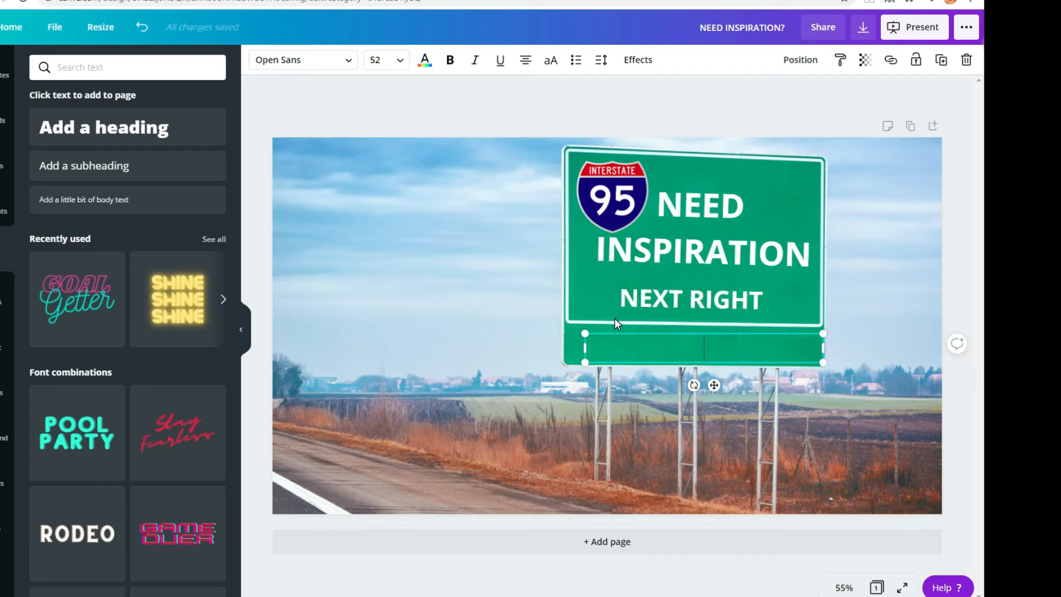
Search the elements for "WENDYS".
click(4, 211)
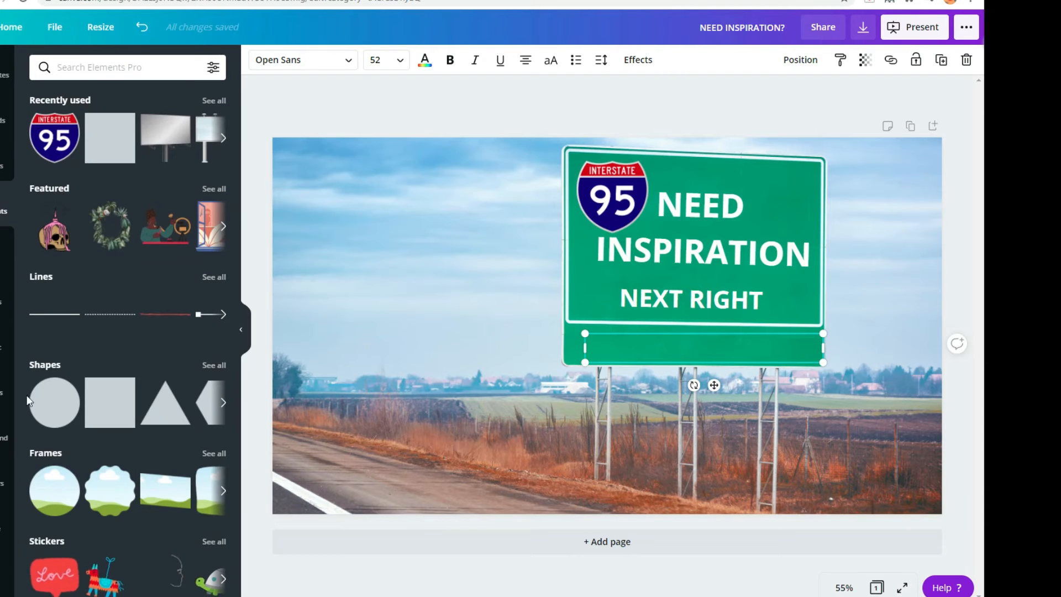
click(62, 68)
text(WENDYS)
key(Return)
Search the elements for "CHICK FIL A" and look through the graphics.
drag(109, 66, 28, 95)
key(BackSpace)
text(CHIC FIL A)
key(Return)
scroll(105, 284, down, 3)
scroll(103, 284, up, 3)
click(74, 65)
text(K)
key(Return)
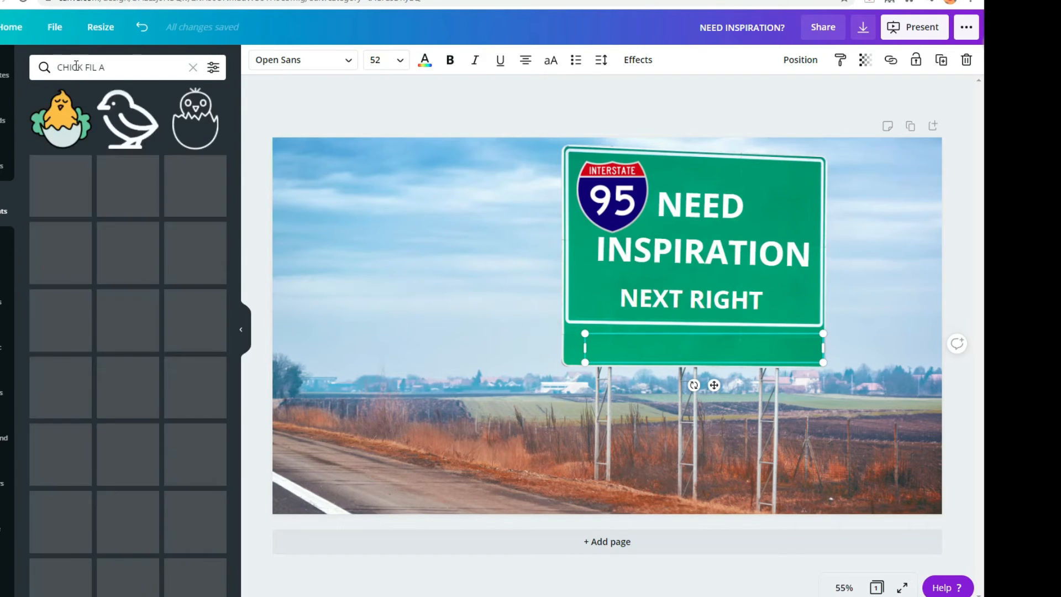
scroll(95, 323, down, 8)
scroll(95, 323, up, 3)
Search the elements for "BURGER KING" and place the colored logo, shrunk, at the left end of the sign's lower strip.
drag(109, 66, 21, 86)
text(BURGER KING)
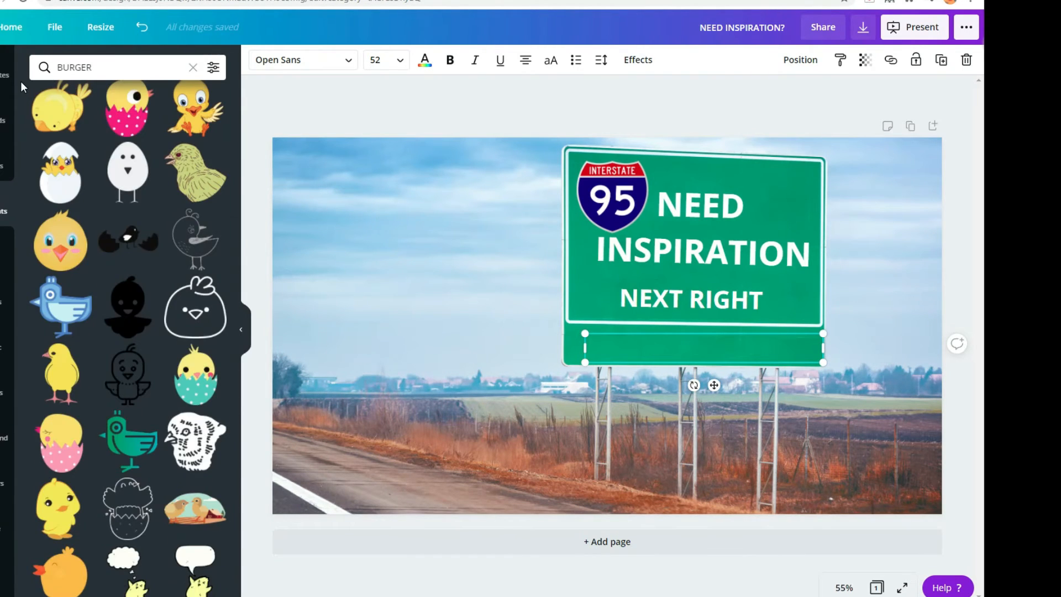
key(Return)
click(196, 251)
drag(535, 237, 609, 347)
click(439, 344)
Search the elements for "HOTEL" and "HOWARD JOHNSON".
key(BackSpace)
text(HOTEL)
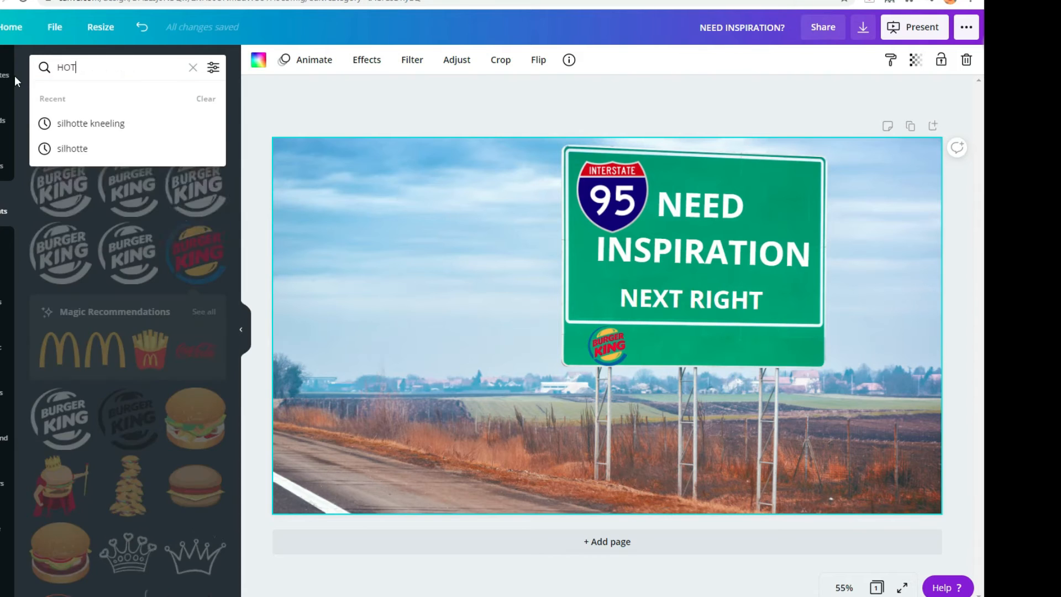
key(Return)
drag(88, 65, 58, 70)
text(HOWARD JOHNS)
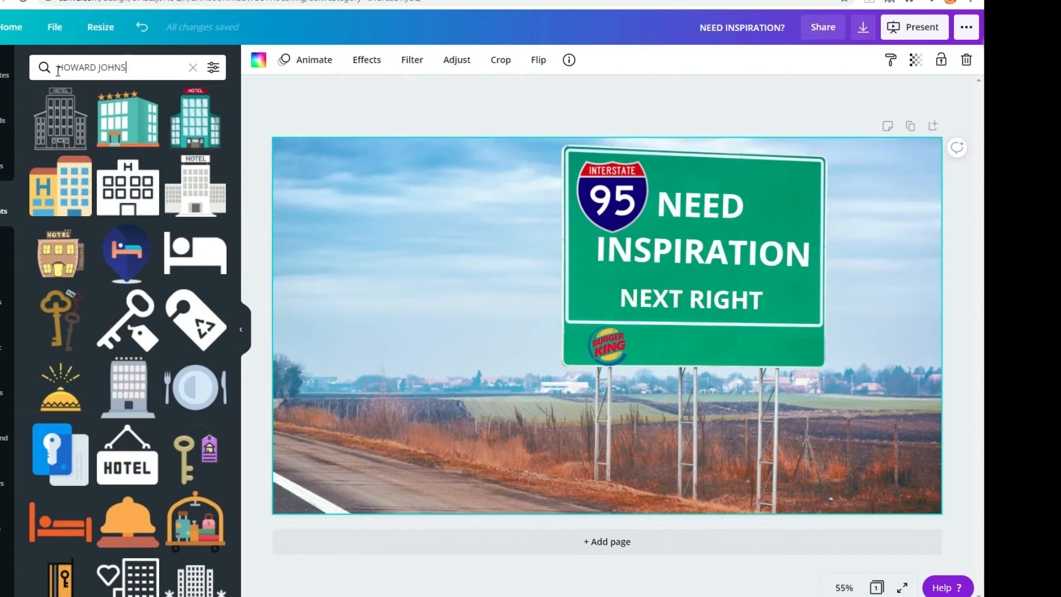
text(ON)
key(Return)
Search the elements for "MOTEL 6" and "MOTEL 8" and look through the graphics.
drag(135, 67, 50, 69)
text(MOTEL 6)
key(Return)
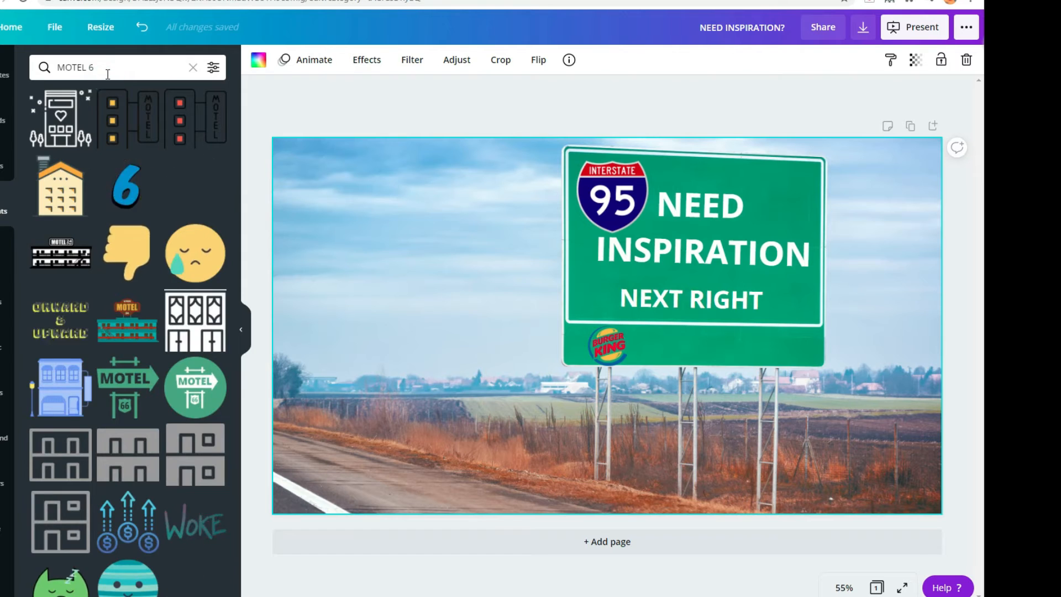
key(BackSpace)
text(8)
key(Return)
scroll(118, 175, down, 5)
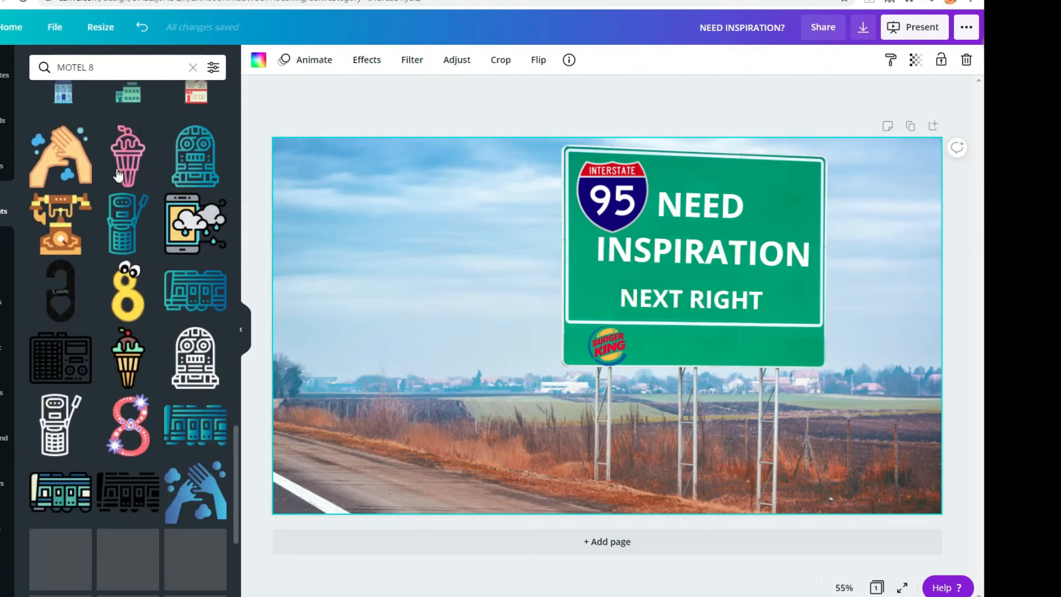
Search the elements for "HOLIDAY INN" and place the logo, shrunk, beside the Burger King logo in the sign's lower strip.
drag(99, 67, 18, 80)
key(BackSpace)
text(HOLIDAY IN)
key(Return)
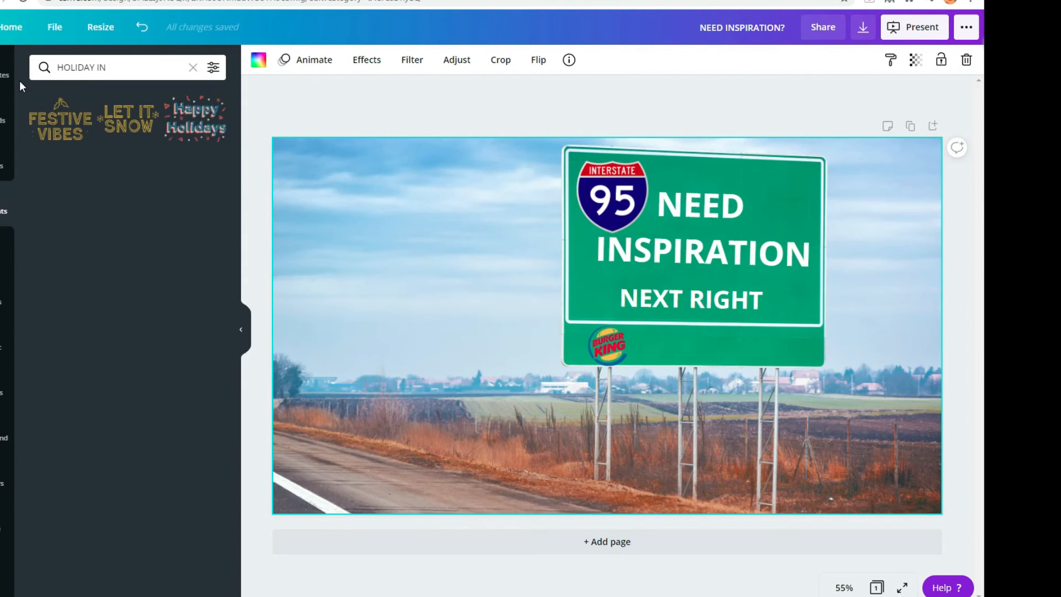
text(N)
key(Return)
click(60, 117)
drag(538, 247, 641, 365)
drag(657, 382, 660, 346)
drag(677, 366, 673, 361)
drag(659, 345, 656, 346)
Search the elements for "SHELL GAS STATION", "SUNOCO" and "bp gas station", and clear the search.
drag(118, 67, 22, 72)
text(SHELL GAS STATION)
key(Return)
key(BackSpace)
click(142, 28)
drag(153, 68, 2, 84)
text(SUNOCO)
key(Return)
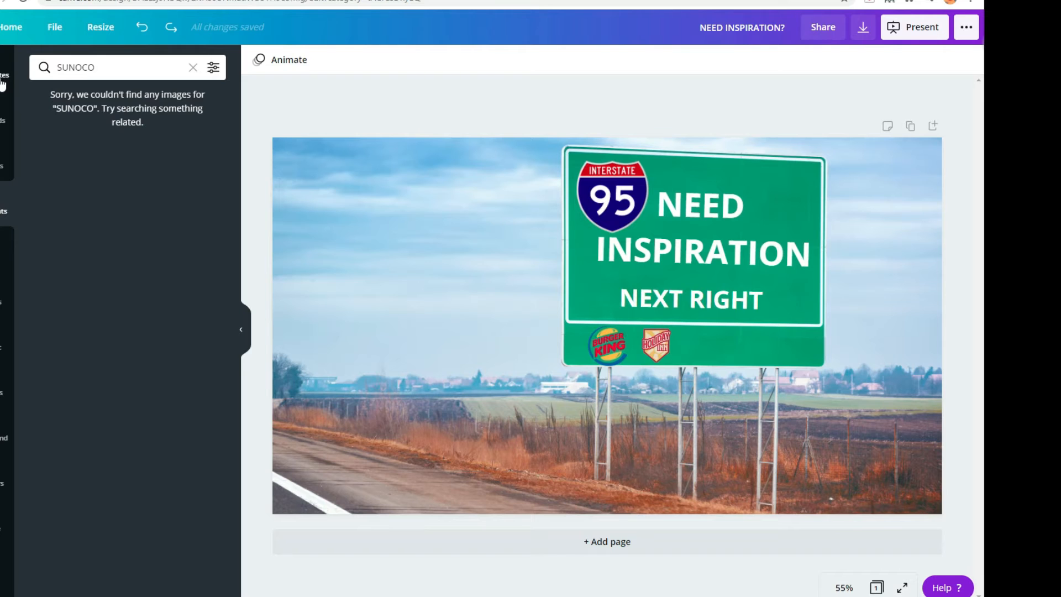
text(bp gas station)
key(Return)
click(192, 69)
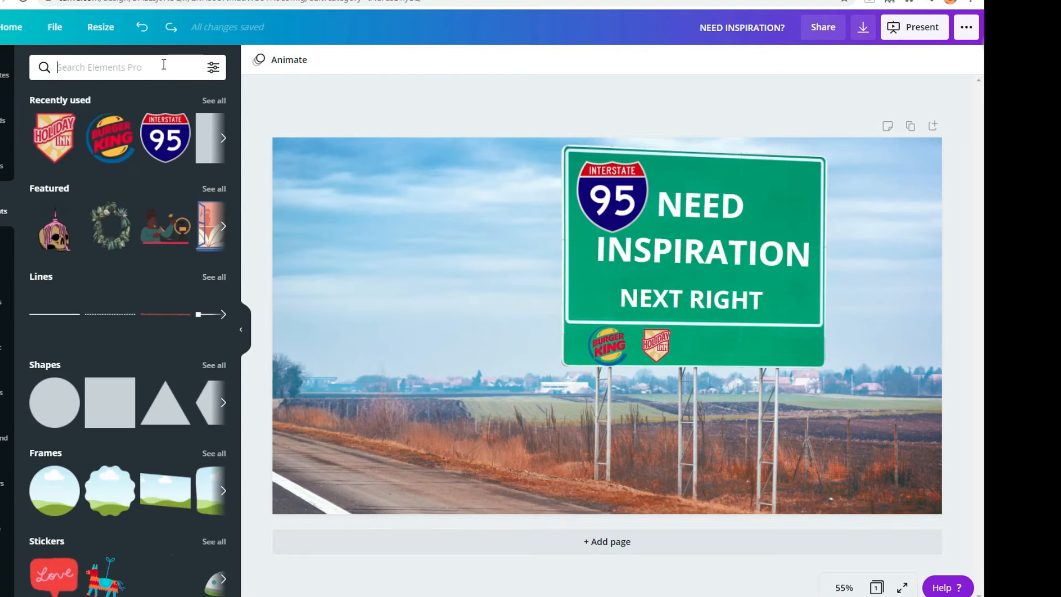
Search the elements for "walmart" and place the yellow spark logo, shrunk, after the Holiday Inn logo, nudging the Burger King logo.
text(walmart)
key(Return)
click(60, 119)
drag(540, 252, 704, 343)
click(657, 345)
drag(599, 346, 600, 345)
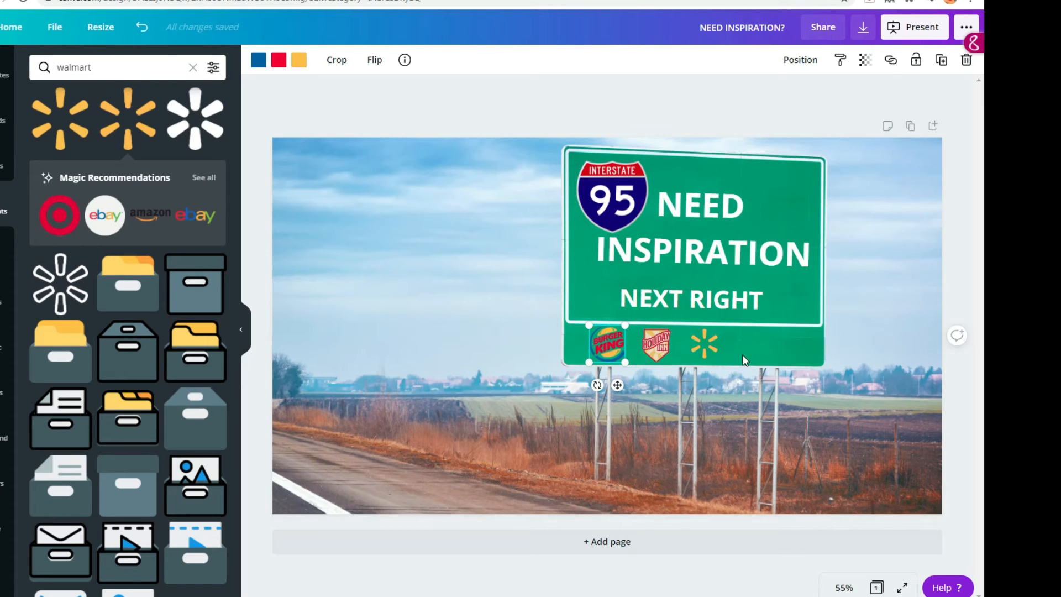
click(436, 335)
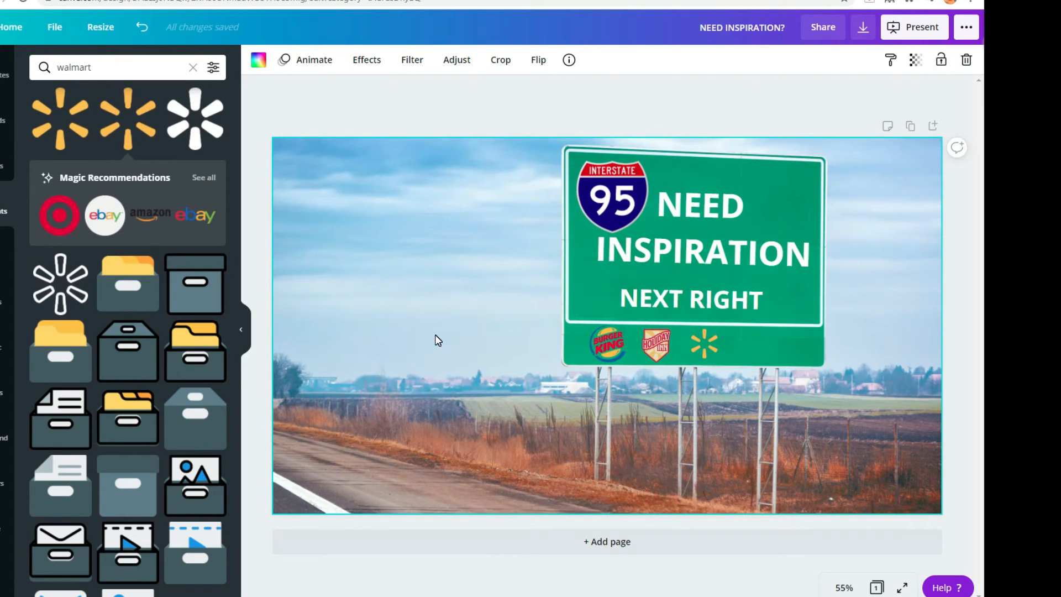
Add the recommended Target logo, shrunk, at the right end of the sign's lower strip.
click(59, 216)
drag(533, 249, 643, 361)
drag(664, 390, 761, 356)
click(428, 387)
Look through all the recommended brand logos, then search the elements for "popular logos" and clear the search.
click(203, 177)
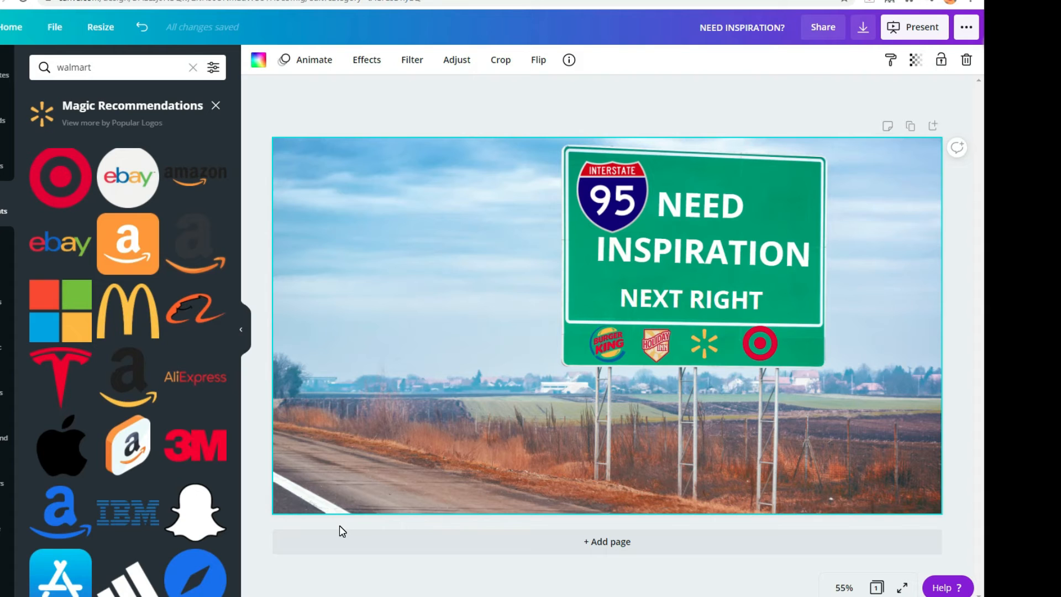
click(142, 67)
text(popular logos)
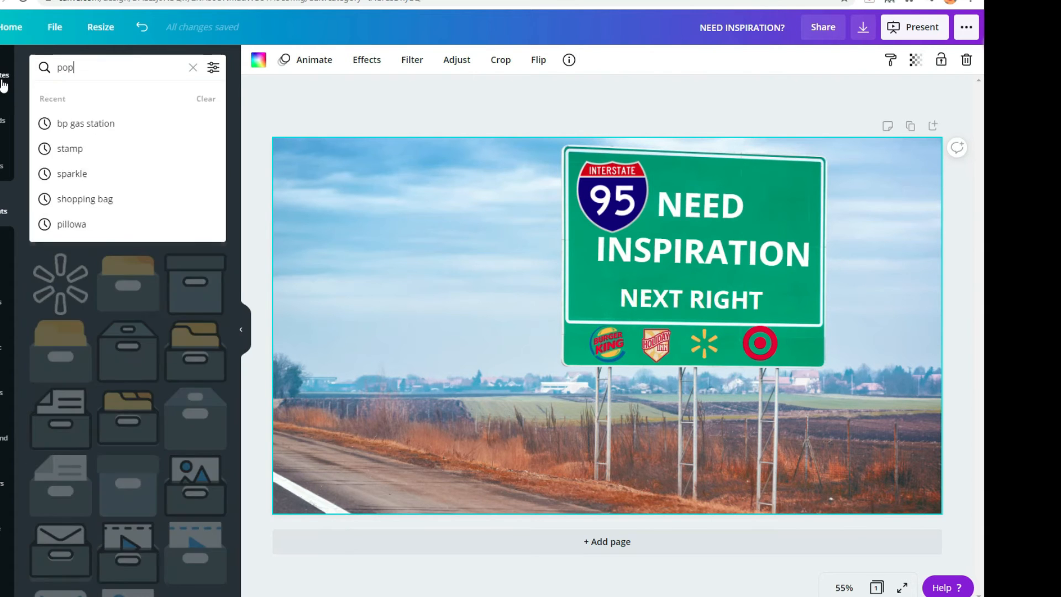
key(Return)
scroll(103, 258, down, 15)
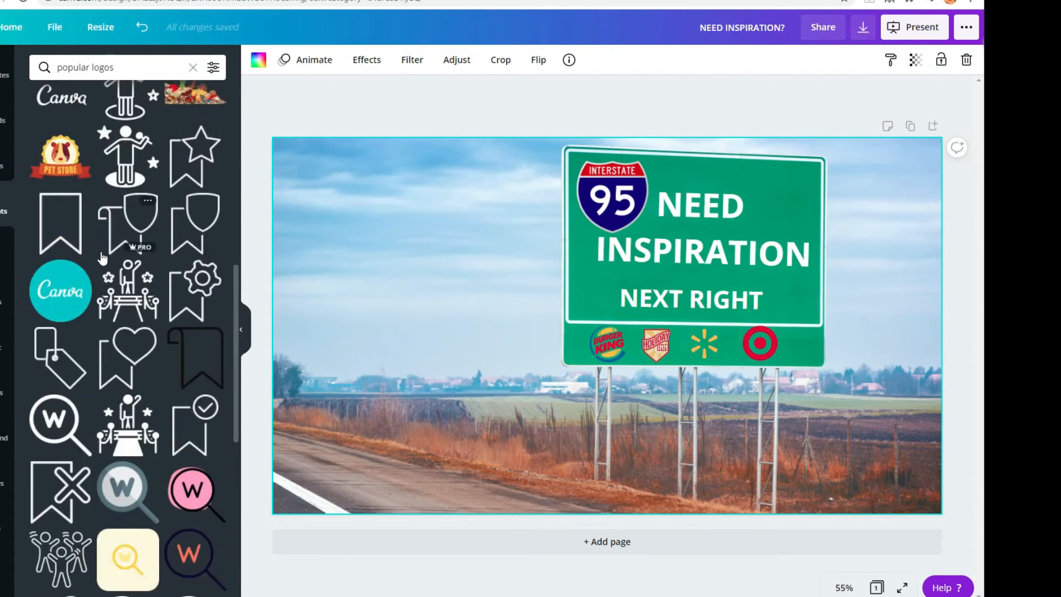
scroll(103, 259, down, 15)
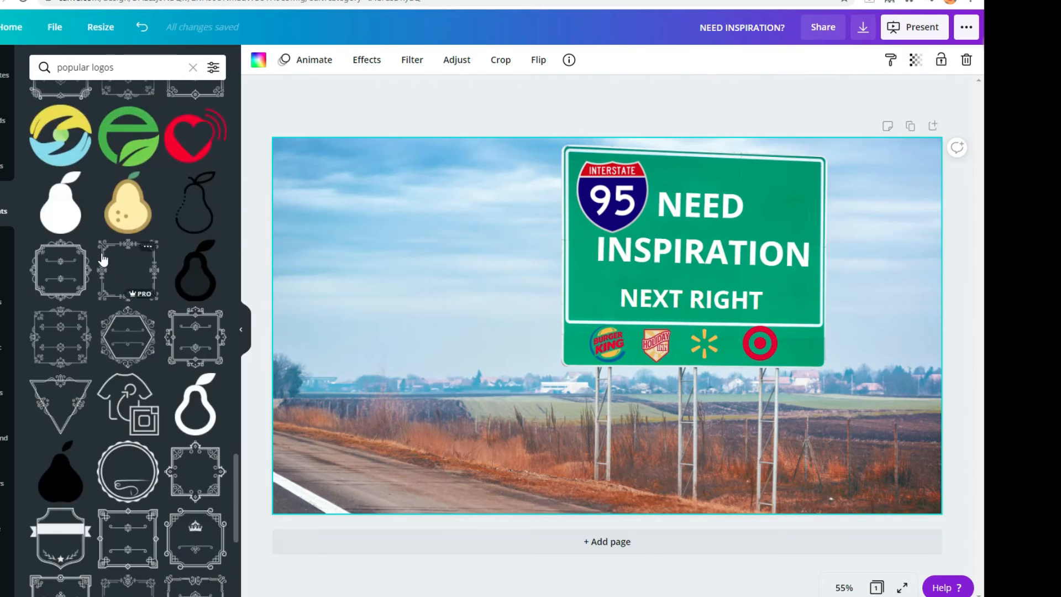
click(193, 67)
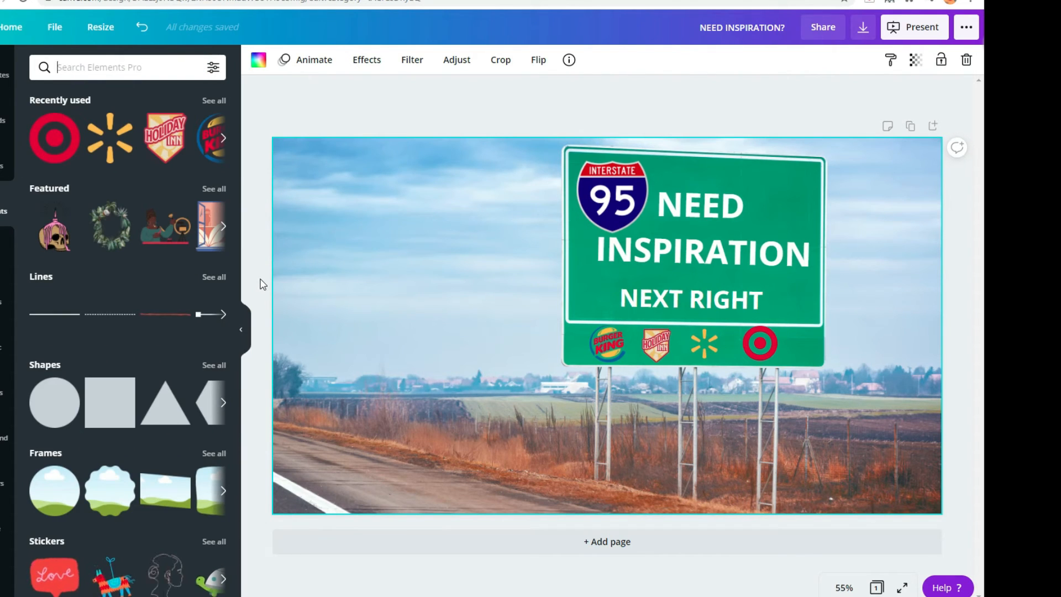
Rotate the NEED INSPIRATION and NEXT RIGHT texts so that both run level on the sign.
click(730, 259)
drag(703, 294, 706, 297)
click(874, 323)
click(708, 301)
drag(679, 335, 682, 335)
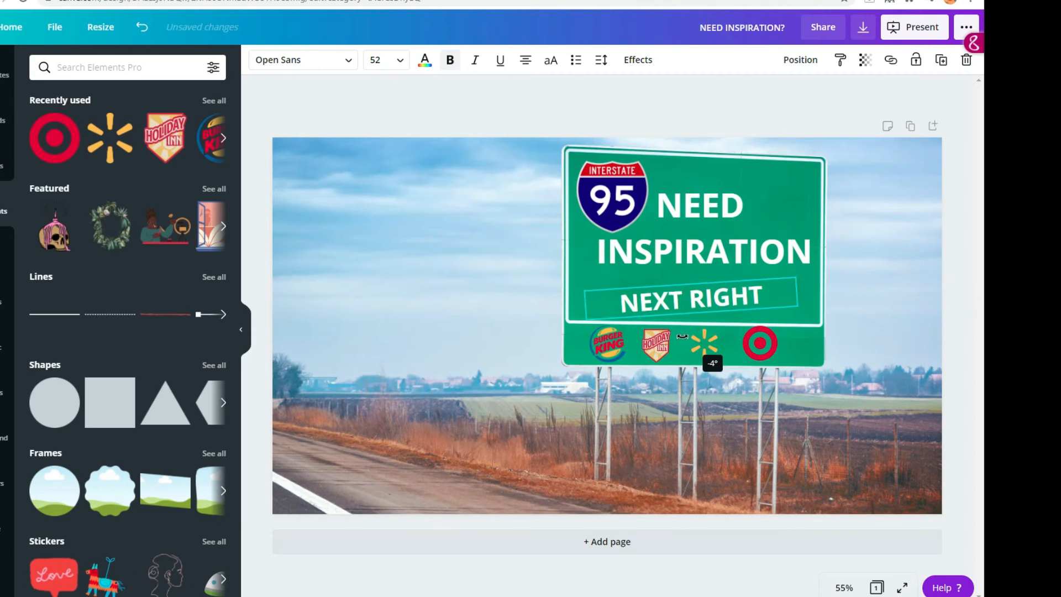
click(877, 301)
Try the Hollow and Splice effects on the NEED INSPIRATION text and undo them.
click(784, 254)
click(638, 60)
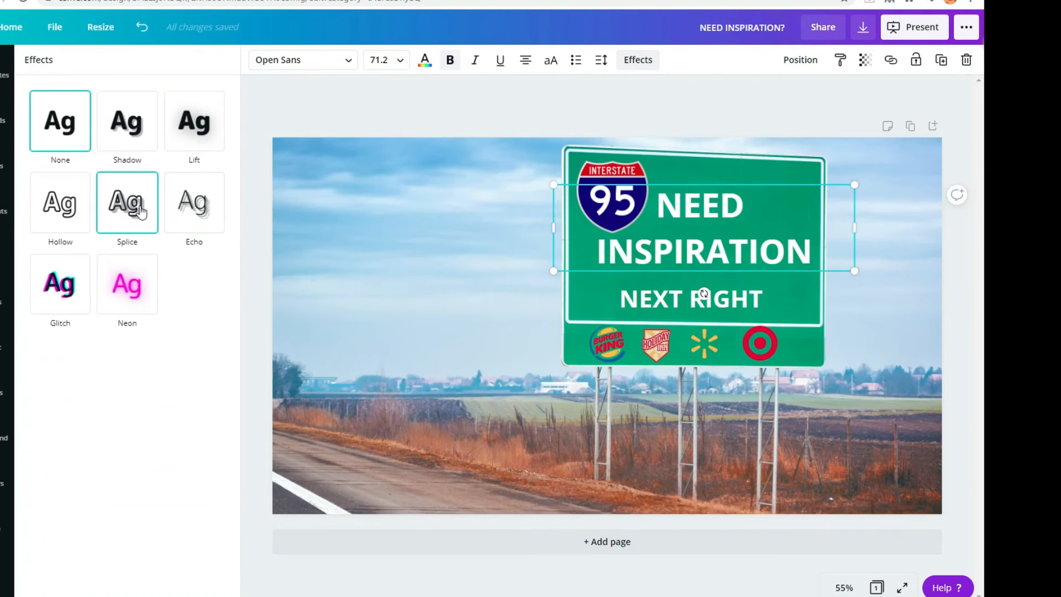
click(73, 207)
click(127, 202)
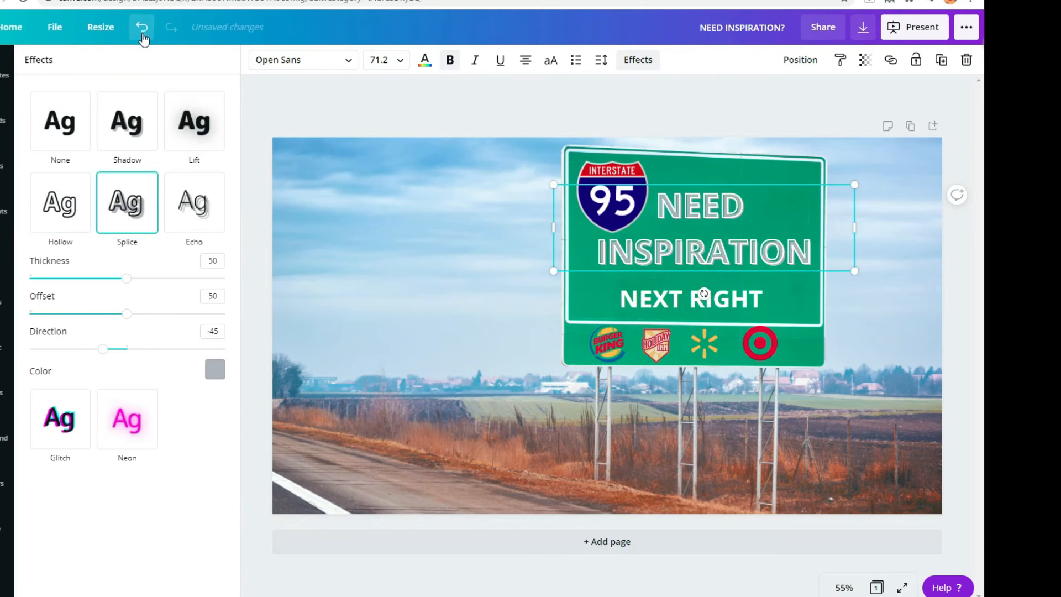
click(142, 27)
click(142, 27)
Apply a black Shadow effect to the NEED INSPIRATION and NEXT RIGHT texts.
click(136, 128)
click(214, 323)
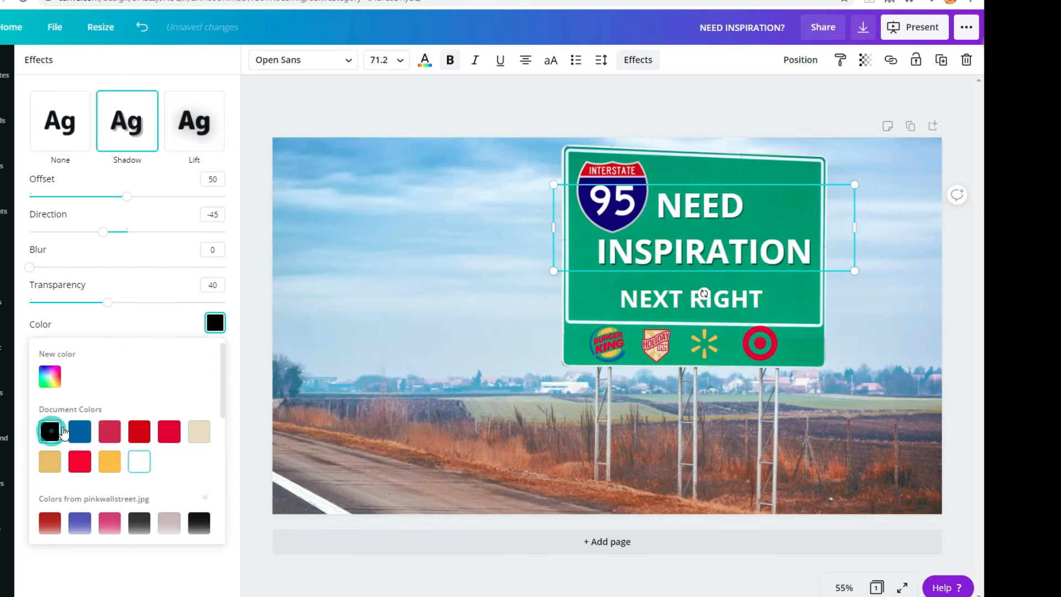
click(618, 313)
click(131, 133)
click(215, 331)
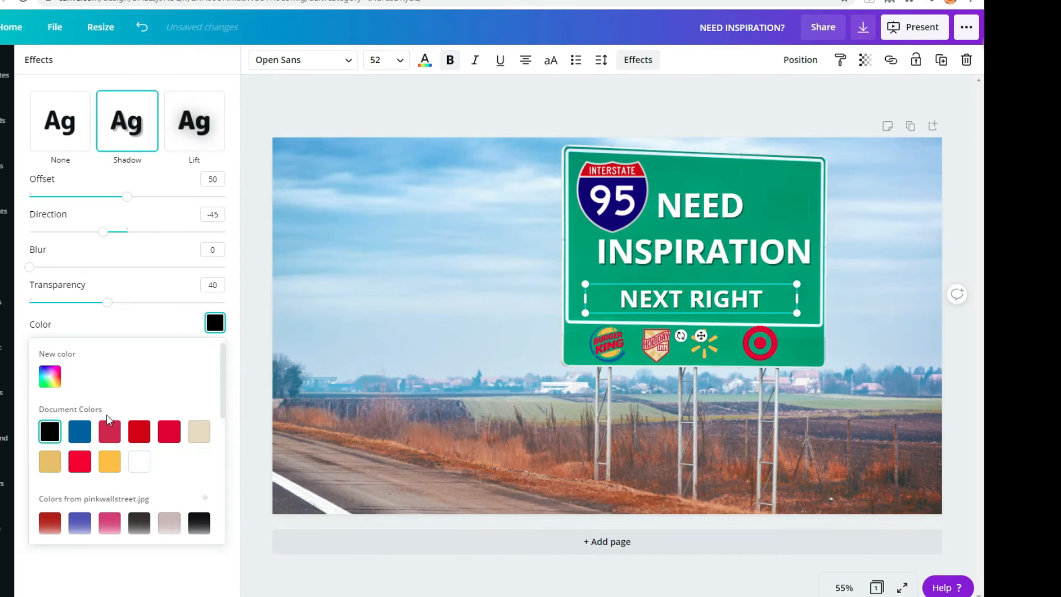
Shift the Holiday Inn and Walmart logos slightly right to space them between the Burger King and Target logos.
click(642, 403)
click(662, 345)
click(520, 429)
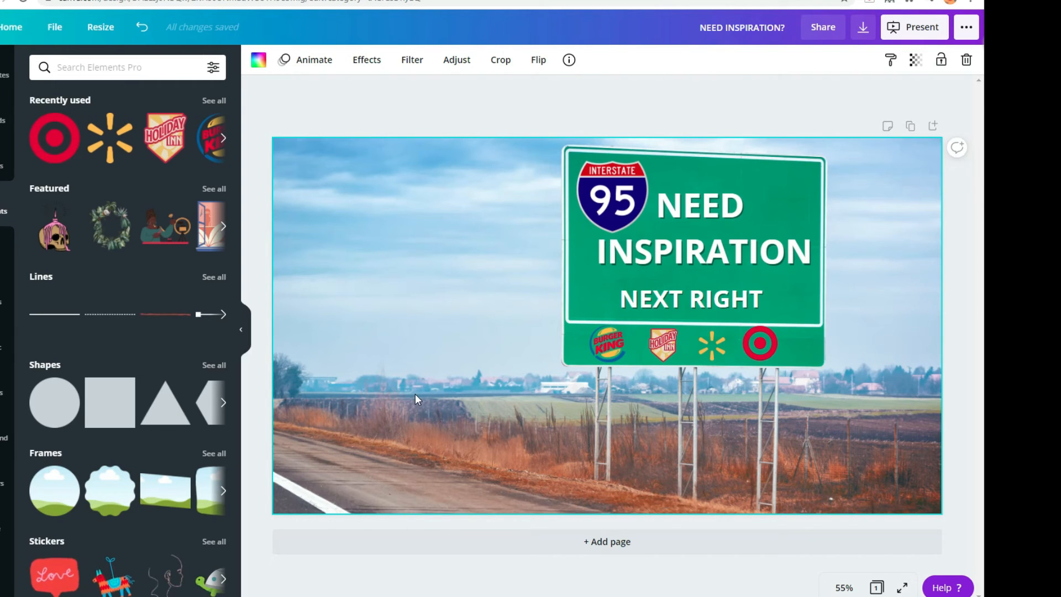
Enlarge the NEED INSPIRATION text to size 82.9, narrow its text box and fit it within the green sign.
click(713, 246)
drag(855, 182, 902, 171)
drag(779, 218, 749, 232)
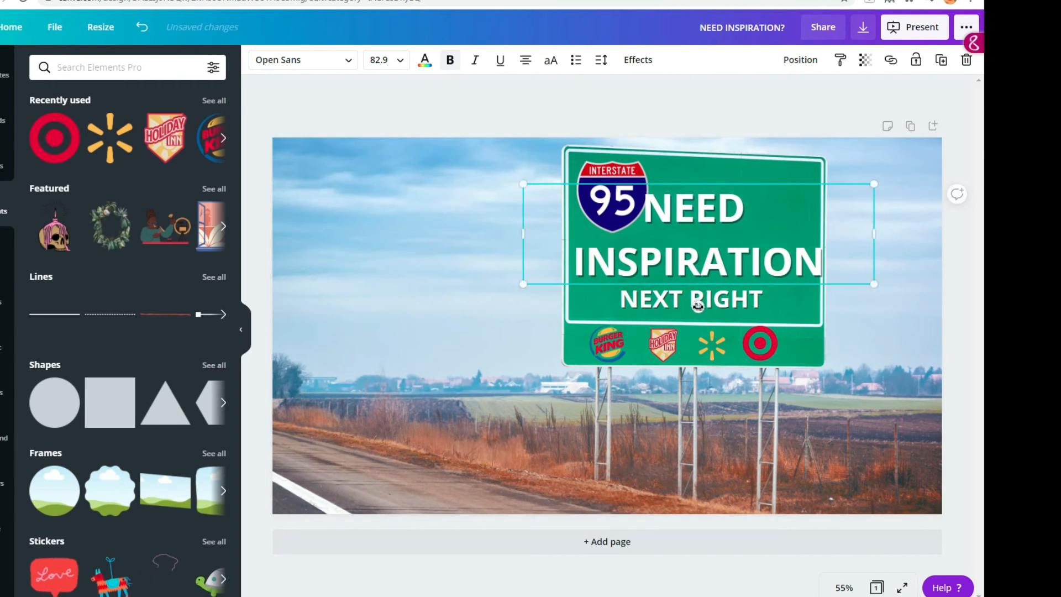
drag(655, 299, 654, 307)
click(795, 209)
drag(874, 233, 777, 234)
drag(728, 221, 776, 220)
drag(698, 307, 699, 307)
Shrink the Interstate 95 shield into the sign's upper-left corner and adjust the NEED INSPIRATION text to fit beside it.
click(611, 171)
click(603, 196)
drag(577, 161, 589, 168)
drag(688, 242, 682, 244)
drag(821, 185, 817, 188)
click(863, 251)
drag(721, 221, 725, 216)
Shrink the NEXT RIGHT text and center it on the sign beneath INSPIRATION.
click(853, 300)
click(766, 308)
drag(796, 291, 751, 297)
drag(669, 302, 692, 294)
click(866, 304)
drag(718, 249, 691, 267)
click(881, 295)
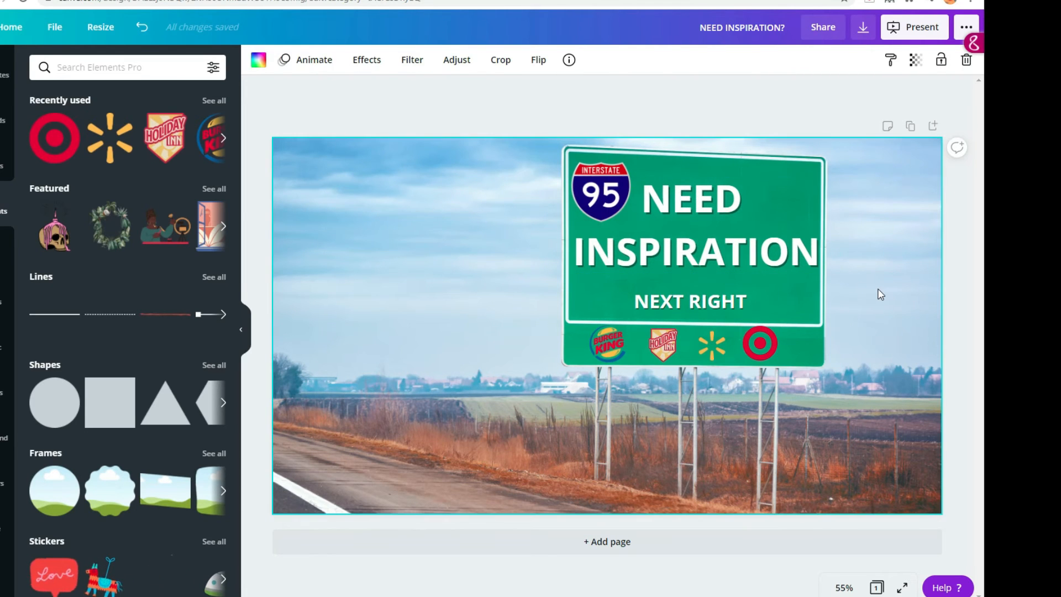
drag(705, 305, 686, 338)
click(857, 326)
Shrink the Target logo slightly and spread the four logos evenly along the sign's lower strip.
drag(765, 343, 783, 344)
drag(761, 327, 765, 331)
drag(712, 343, 628, 342)
click(442, 375)
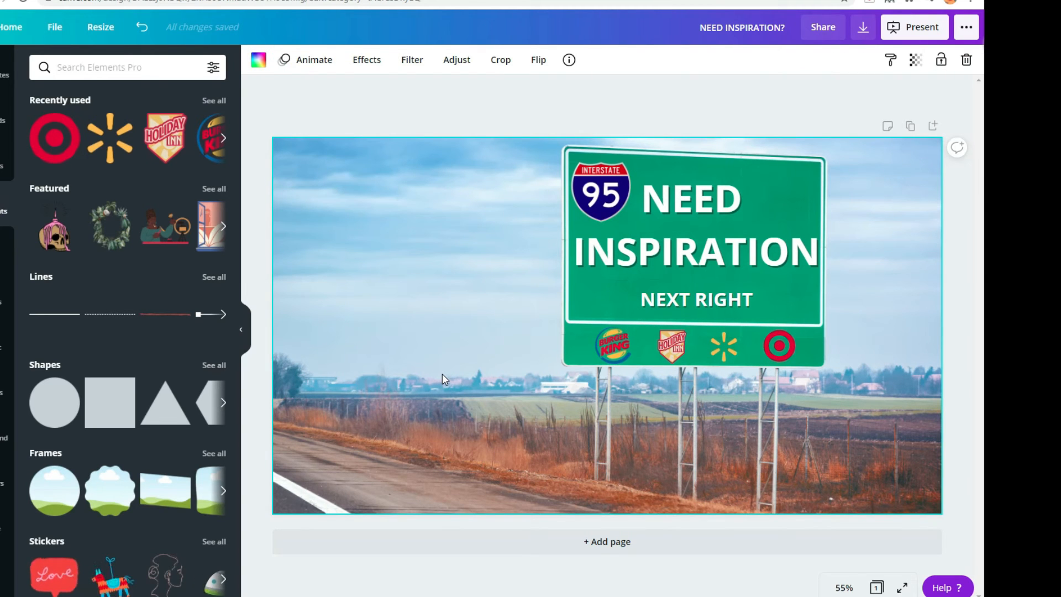
click(2, 166)
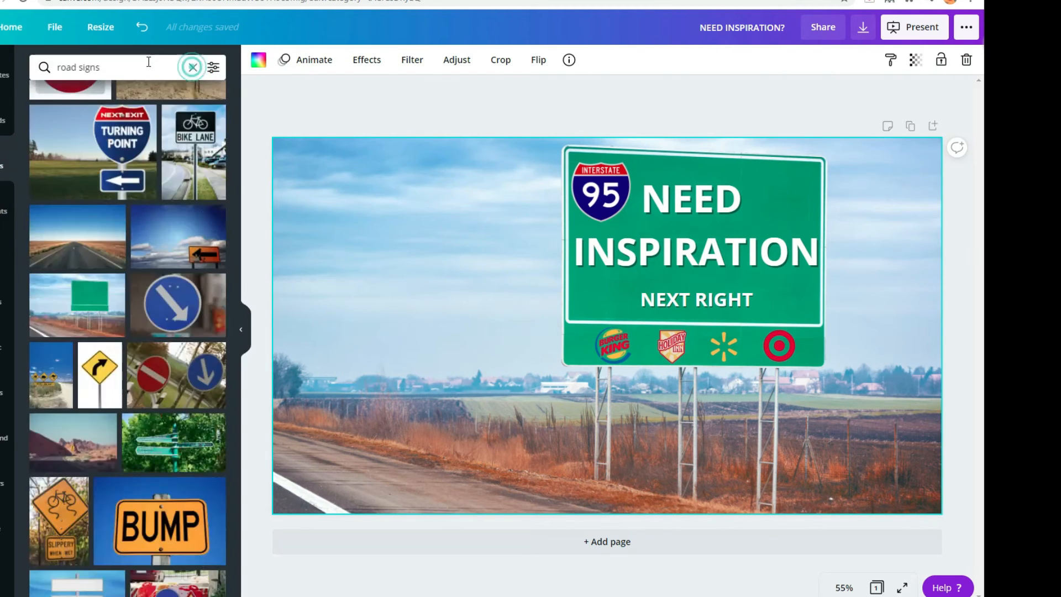
click(192, 67)
click(2, 211)
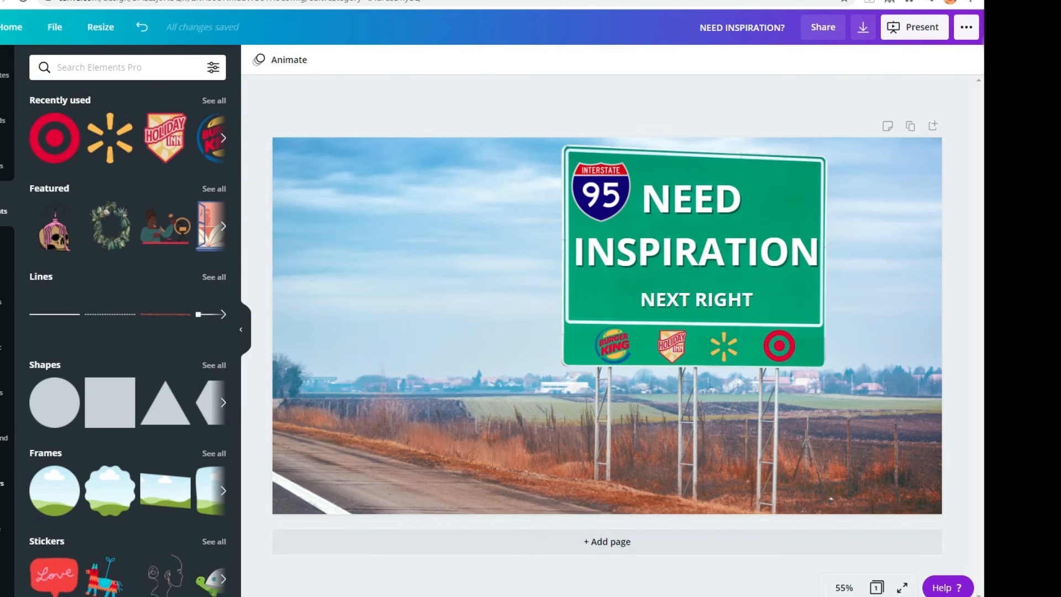
Insert the uploaded photo of the woman in the red hoodie at the slide's lower left and remove its background.
click(3, 116)
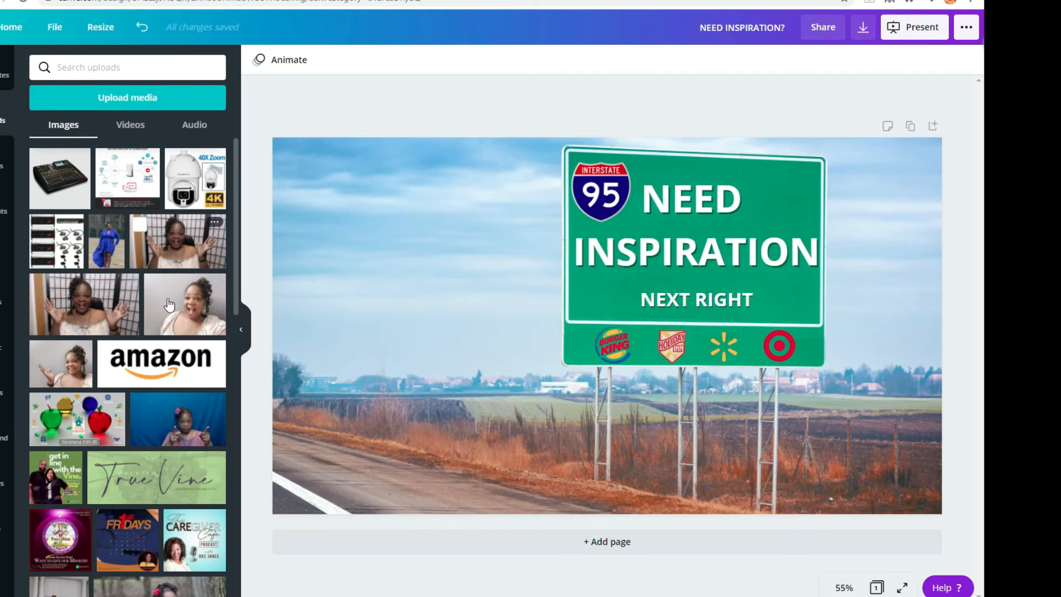
scroll(169, 317, down, 3)
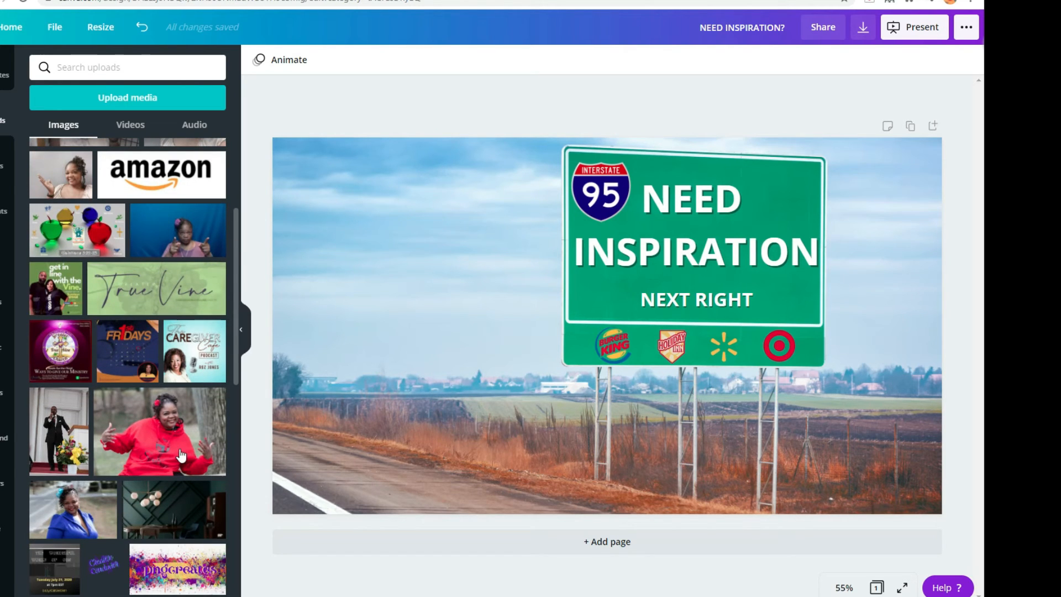
click(161, 429)
drag(463, 386, 336, 426)
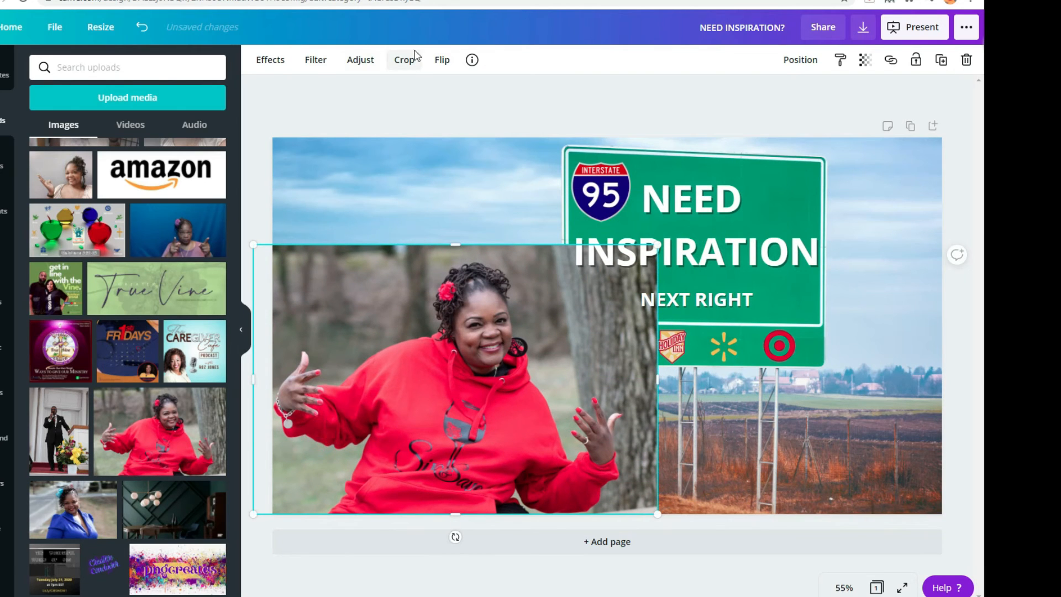
click(270, 61)
click(93, 108)
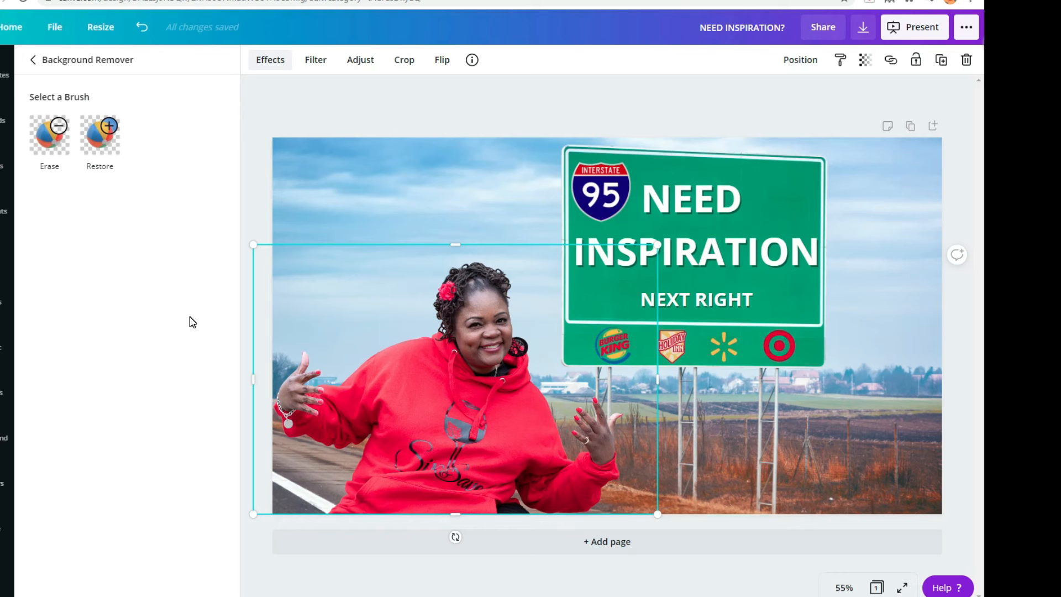
Shrink the red-hoodie cutout and place it along the slide's bottom edge, left of the sign.
drag(657, 247, 607, 278)
click(454, 228)
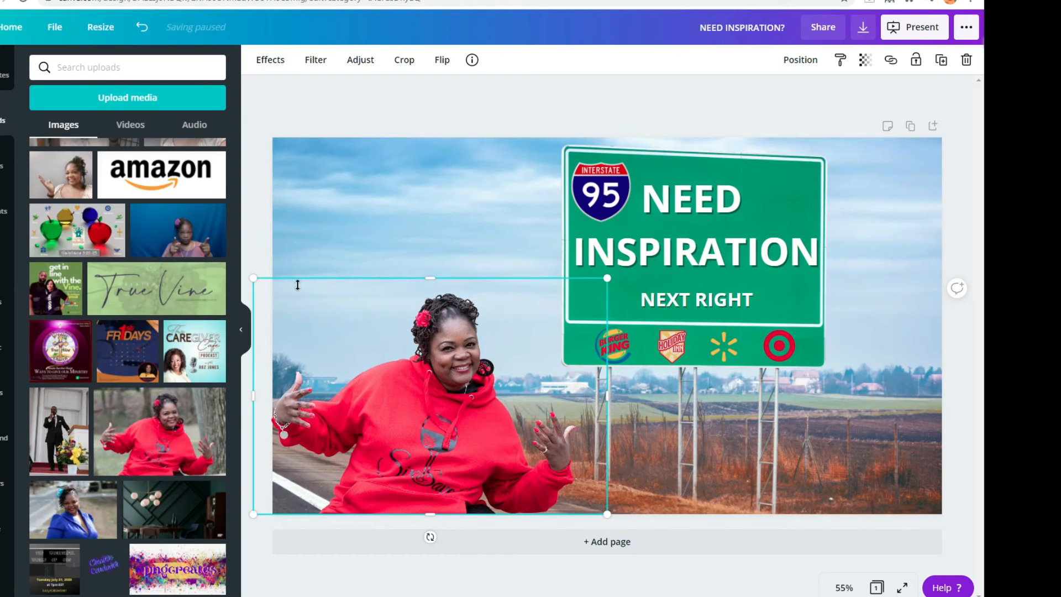
drag(253, 278, 302, 310)
click(698, 580)
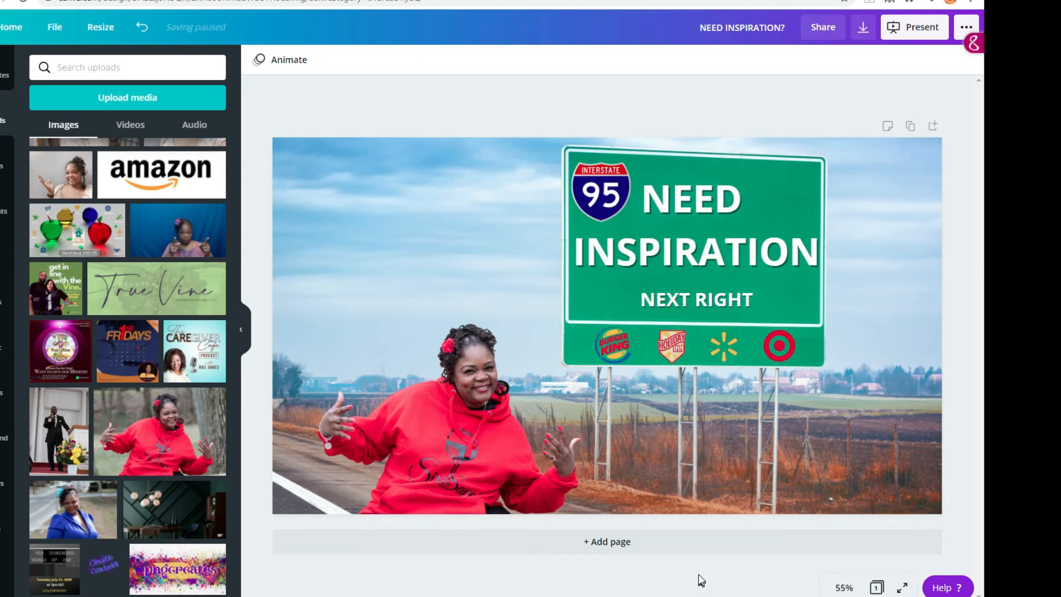
mouse_move(480, 451)
mouse_down()
mouse_move(458, 426)
mouse_move(478, 443)
mouse_up()
click(435, 247)
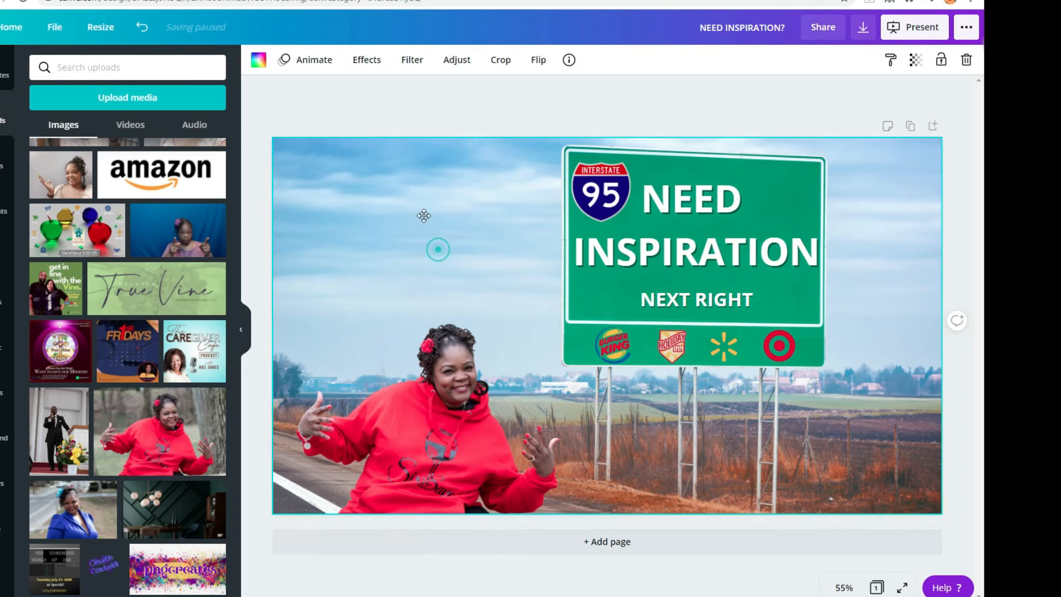
double_click(436, 247)
Try the uploaded photo of the woman with a raised open hand at the slide's lower right, and delete it.
click(355, 61)
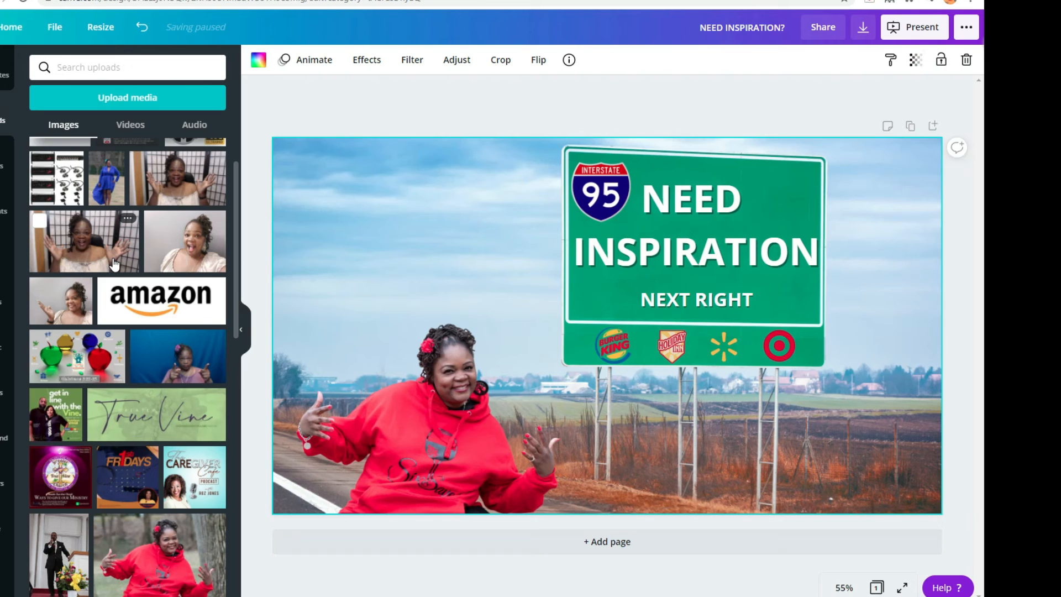
scroll(165, 288, up, 1)
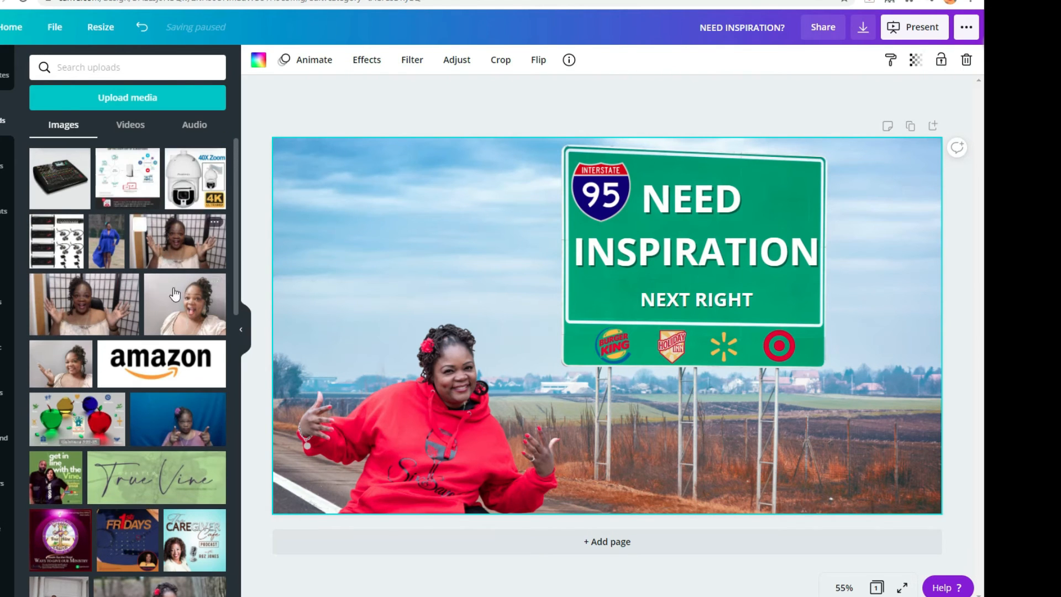
click(77, 364)
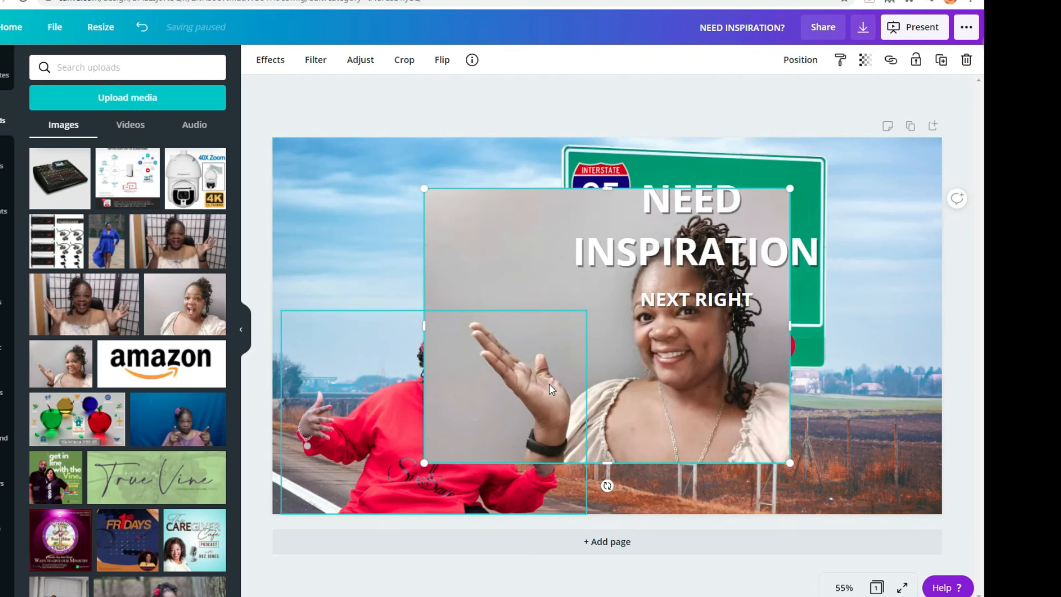
drag(552, 388, 754, 467)
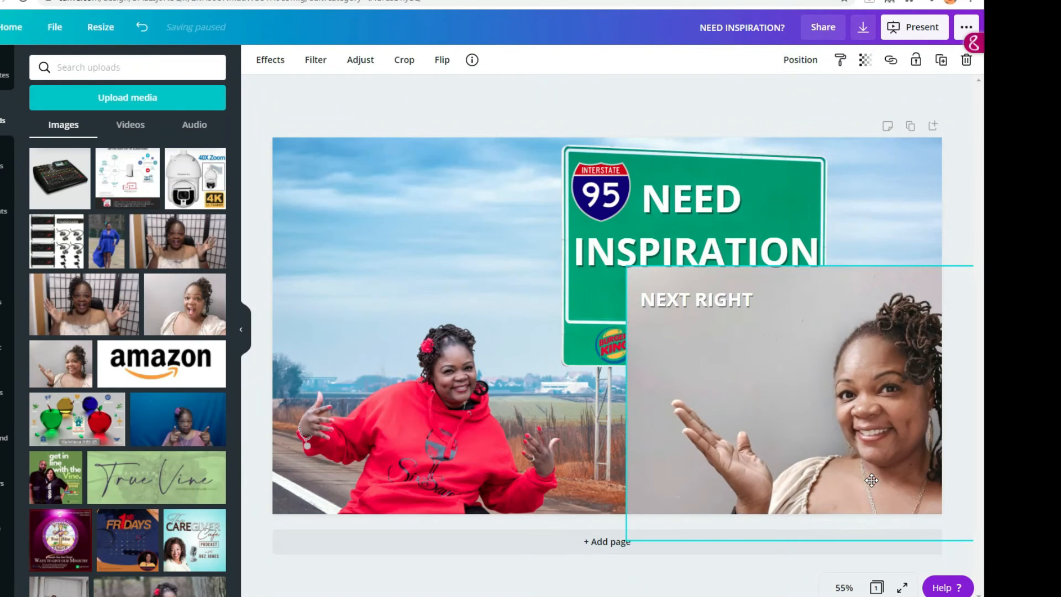
drag(872, 480, 762, 447)
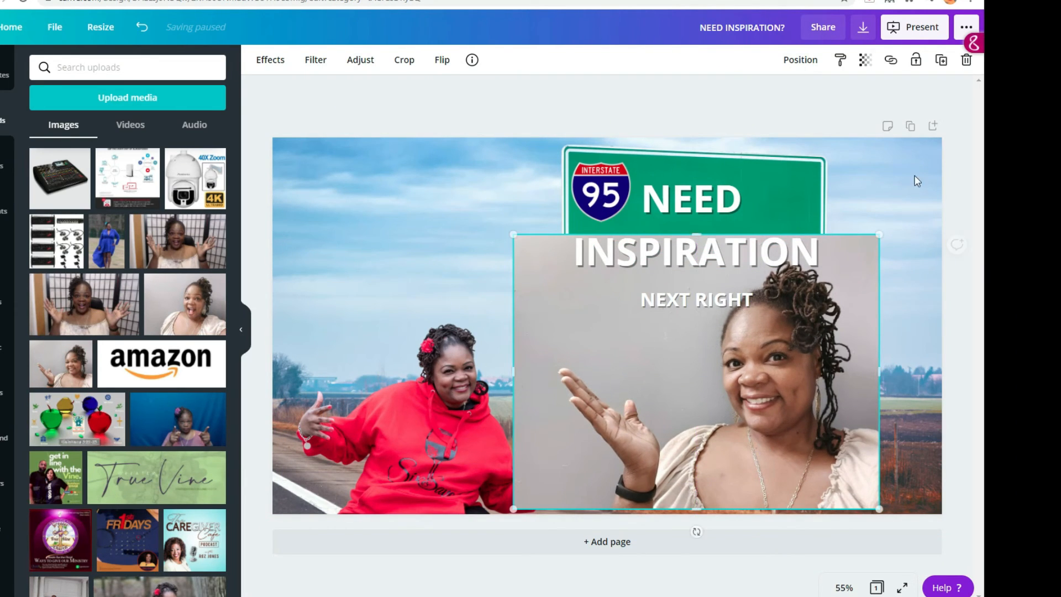
click(965, 60)
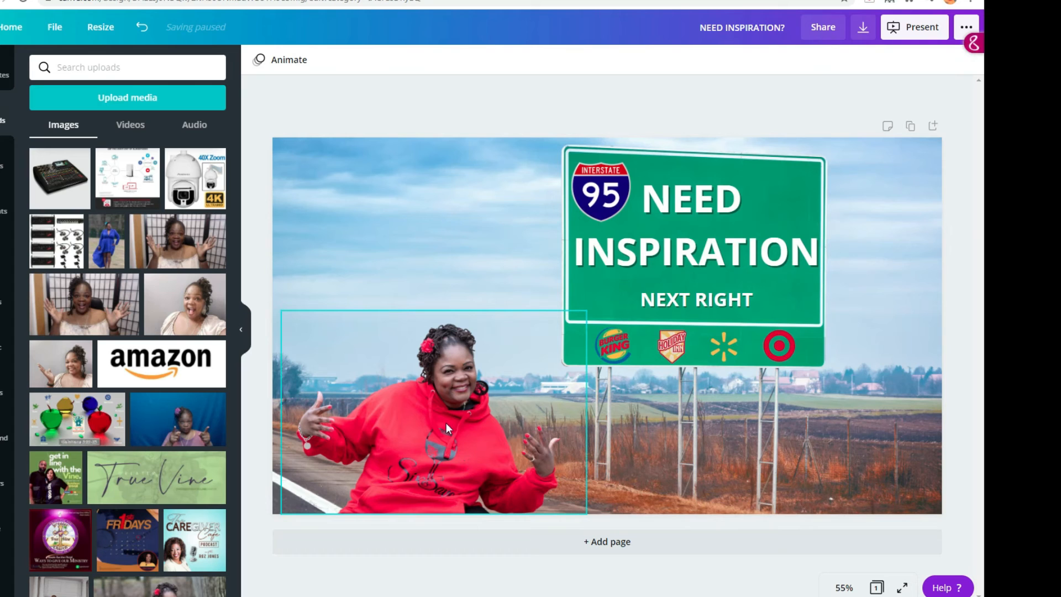
Enlarge the red-hoodie cutout and place it in the slide's lower-left corner, reaching up beside the sign.
drag(417, 393, 420, 345)
drag(589, 466, 671, 519)
drag(509, 465, 496, 466)
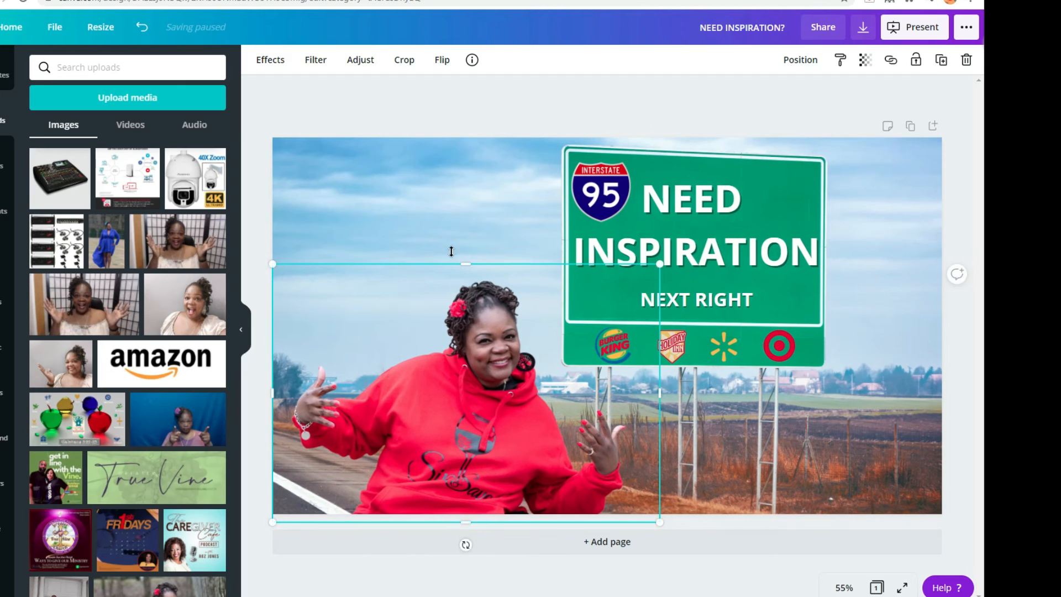
click(433, 131)
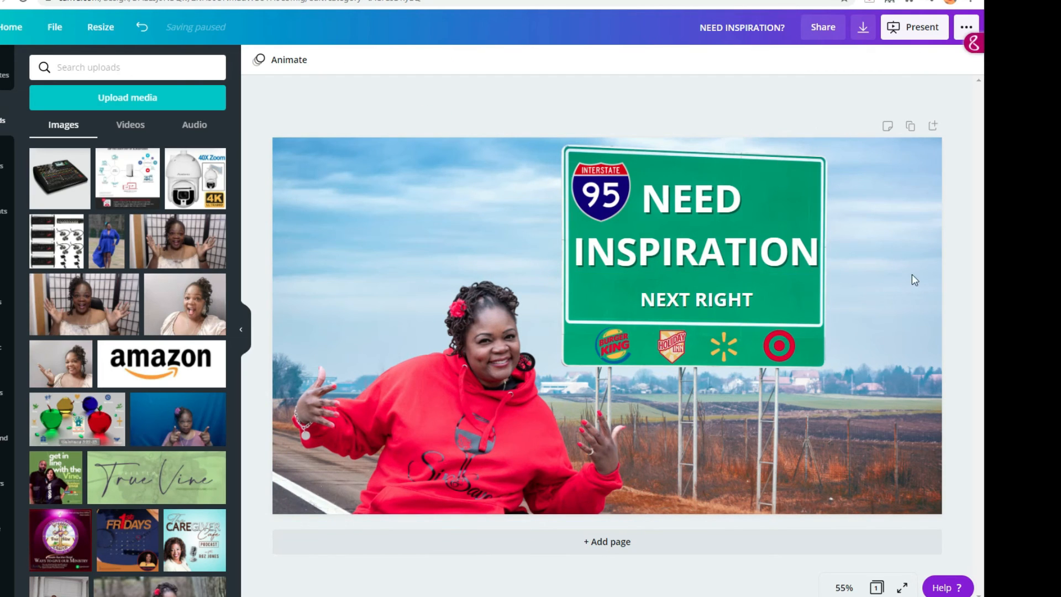
Rename the design as Thumbnail.
click(688, 28)
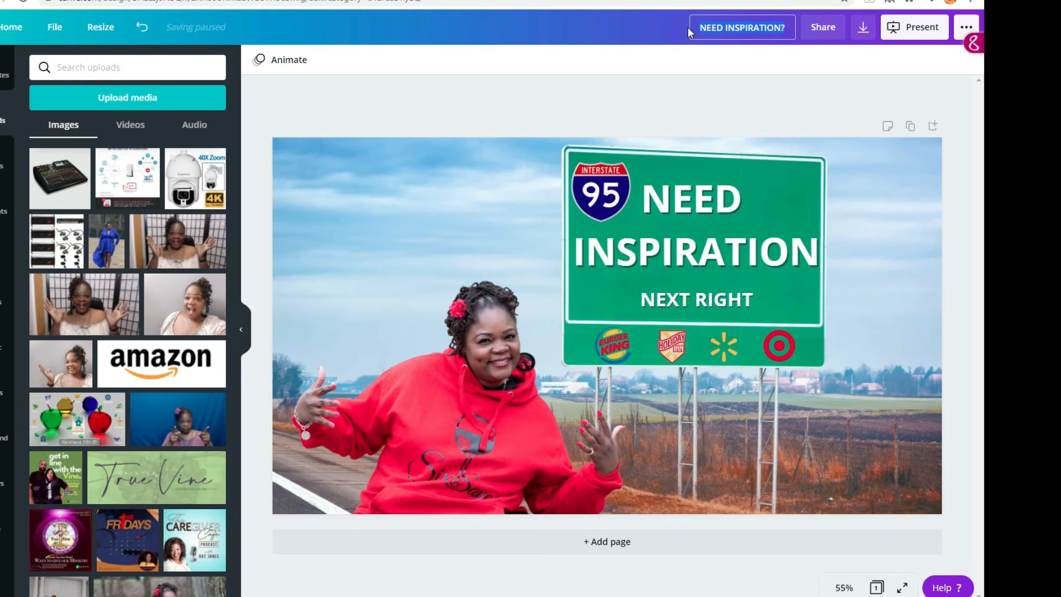
key(BackSpace)
text(Thumbnail)
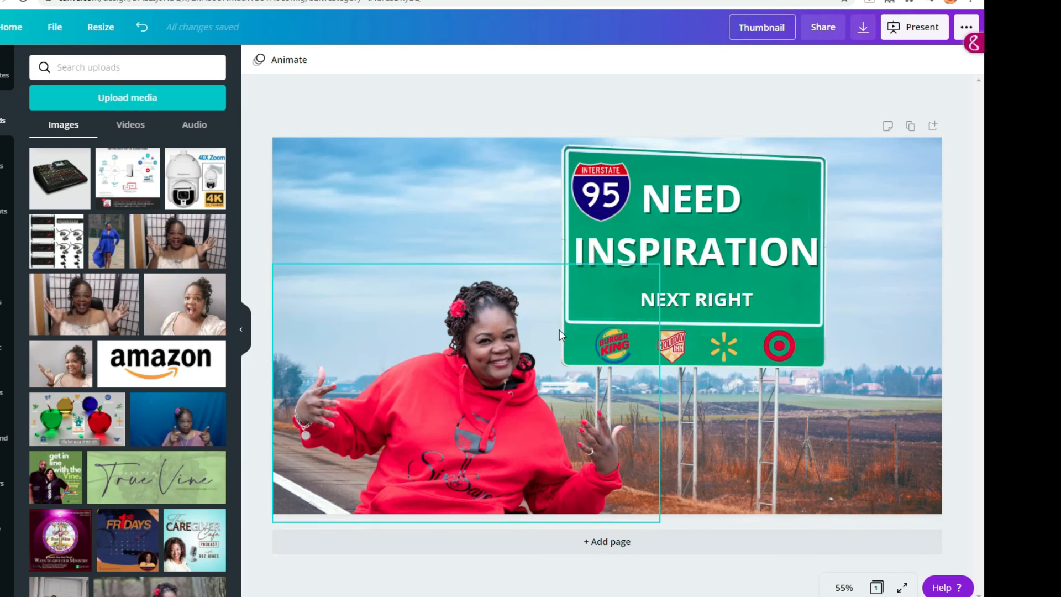
Find the YouTube Thumbnail format among the resize options and create a copy of the design in that size.
click(119, 39)
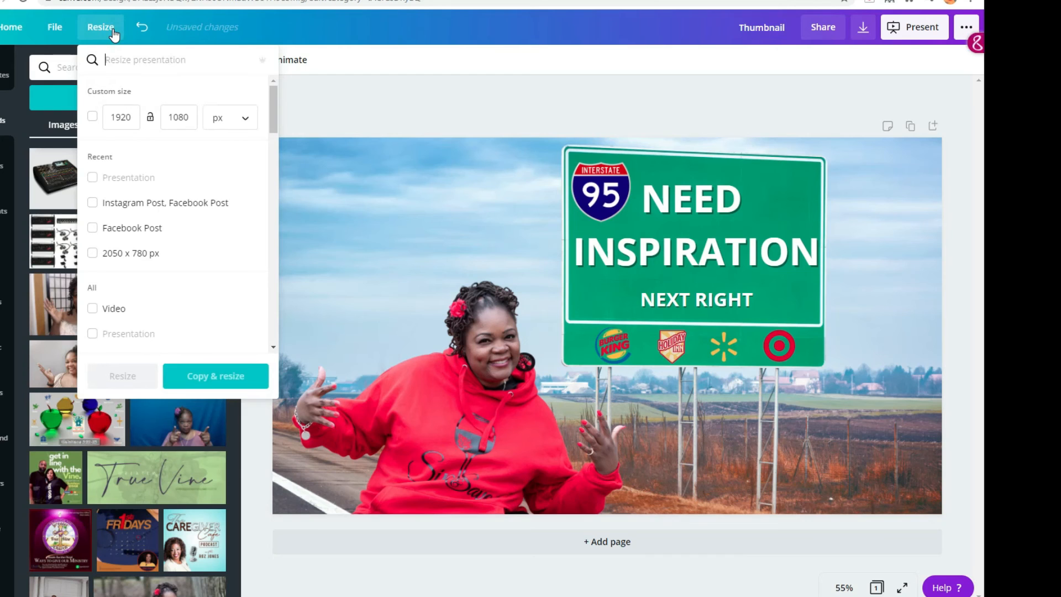
scroll(209, 230, down, 4)
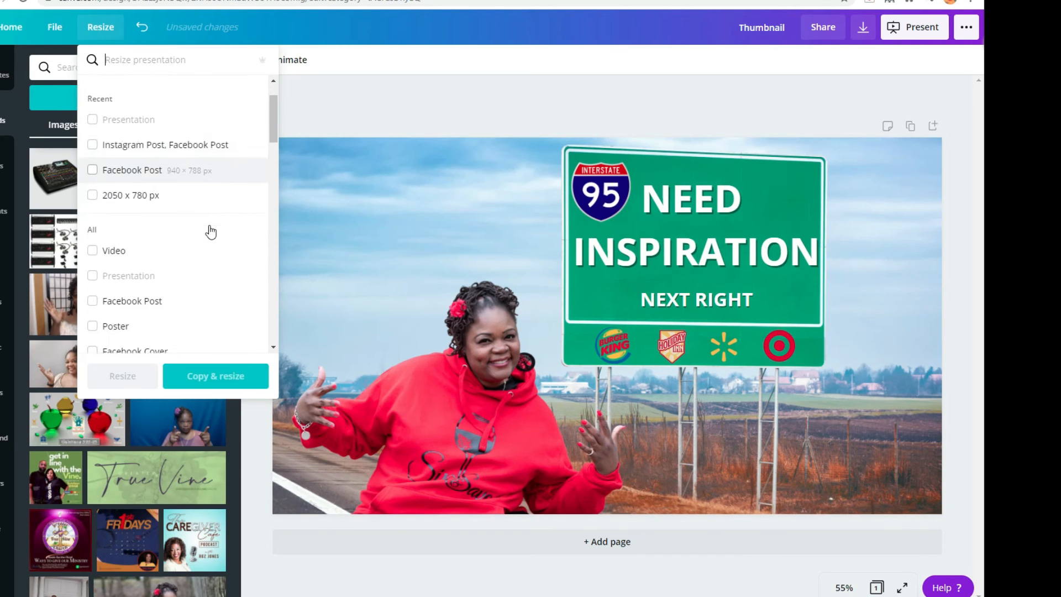
scroll(211, 231, down, 6)
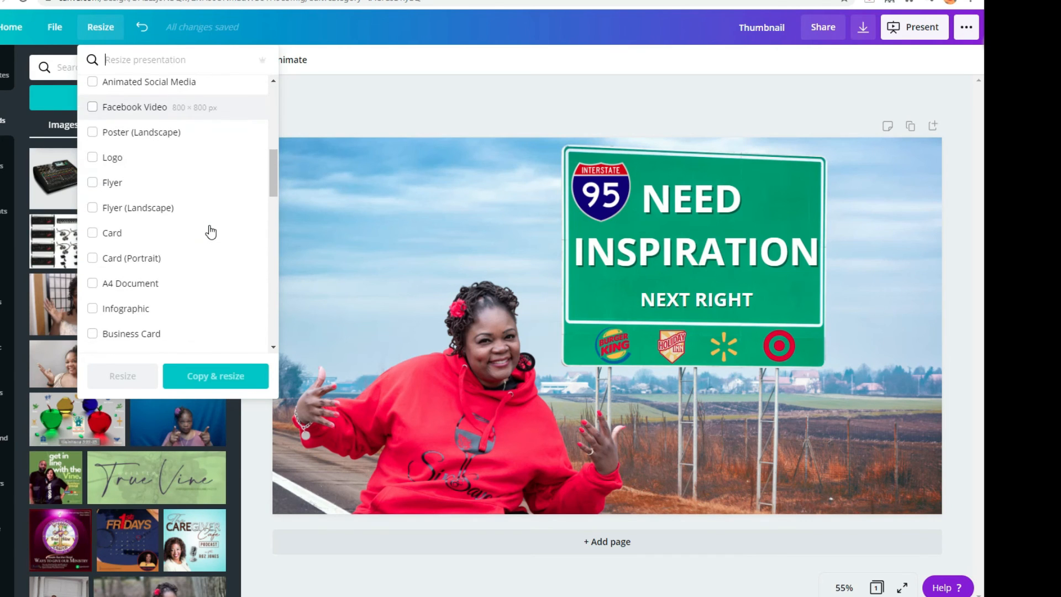
scroll(211, 231, down, 6)
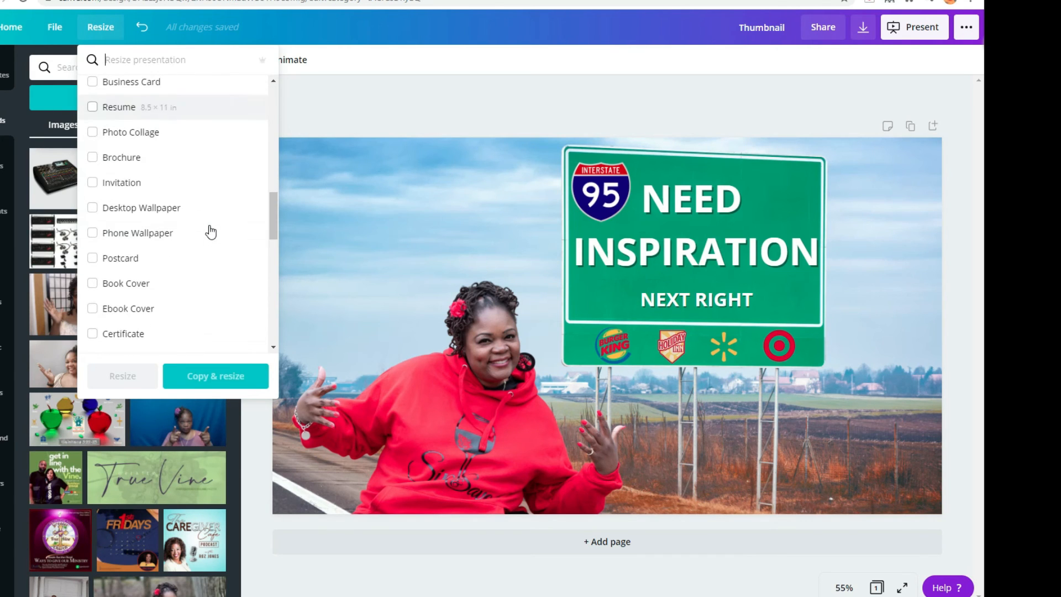
scroll(211, 232, down, 5)
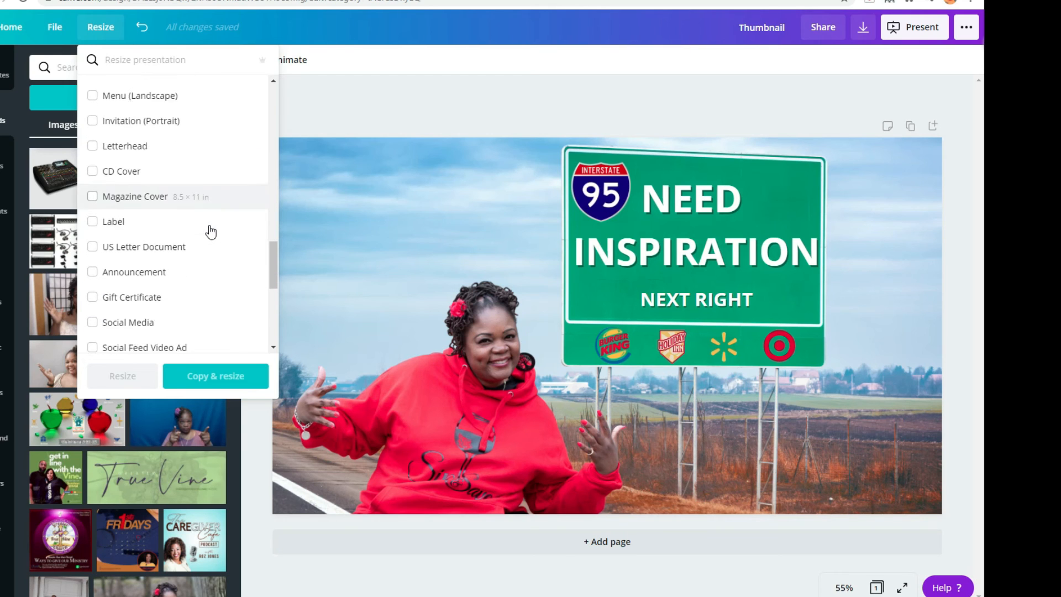
scroll(210, 232, down, 3)
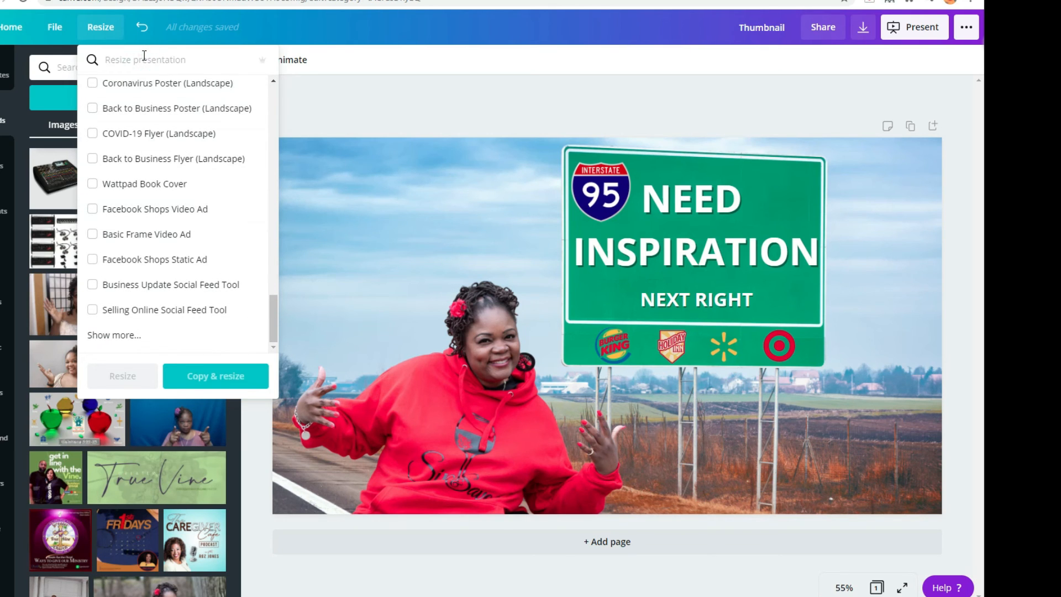
text(thumb)
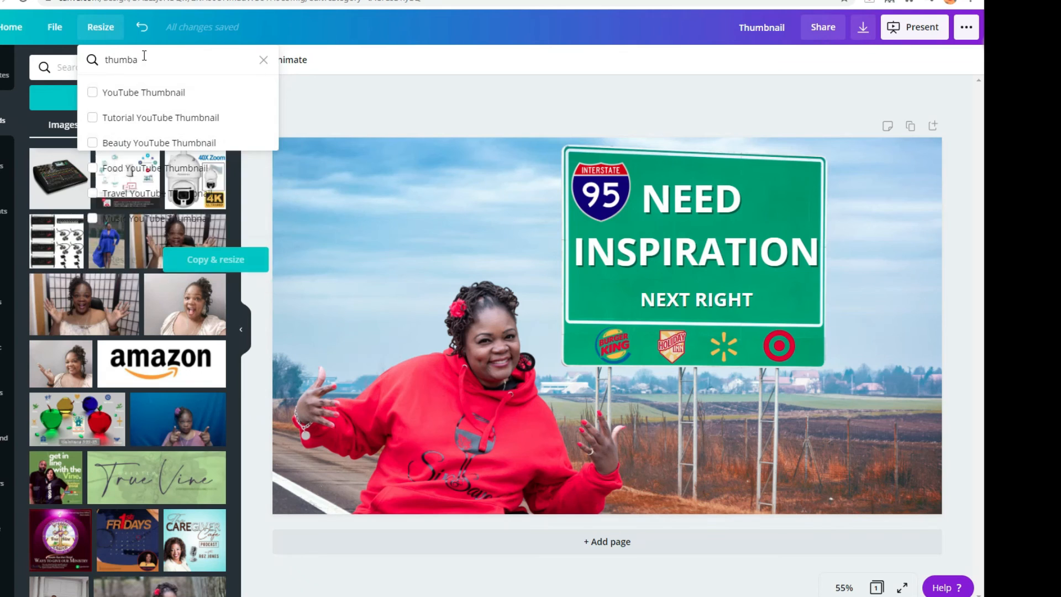
click(197, 92)
click(227, 311)
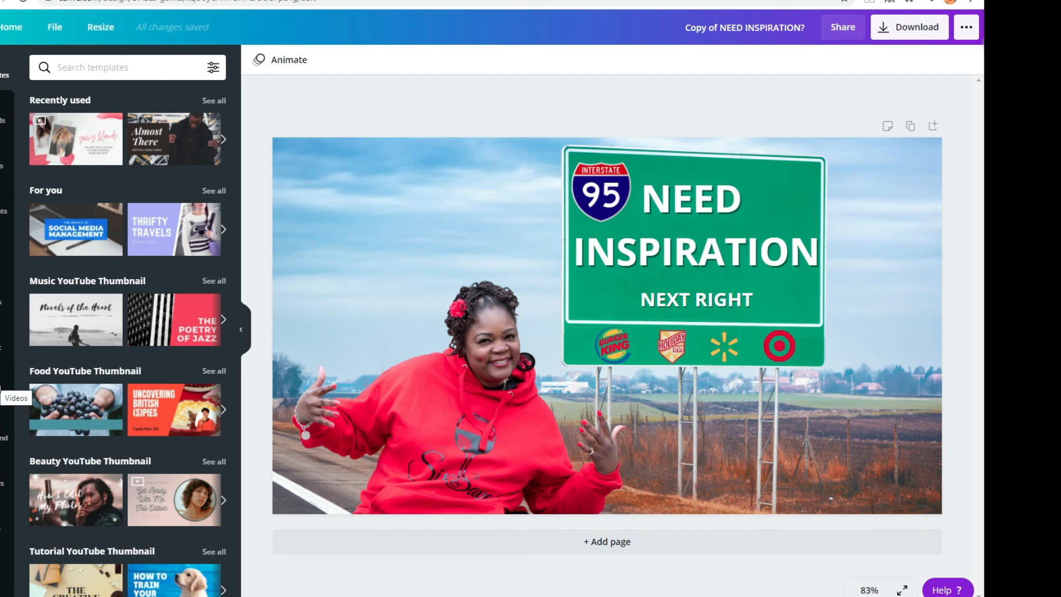
Add the uploaded purple and yellow logo at a small size in the lower-right corner of the thumbnail.
click(1, 118)
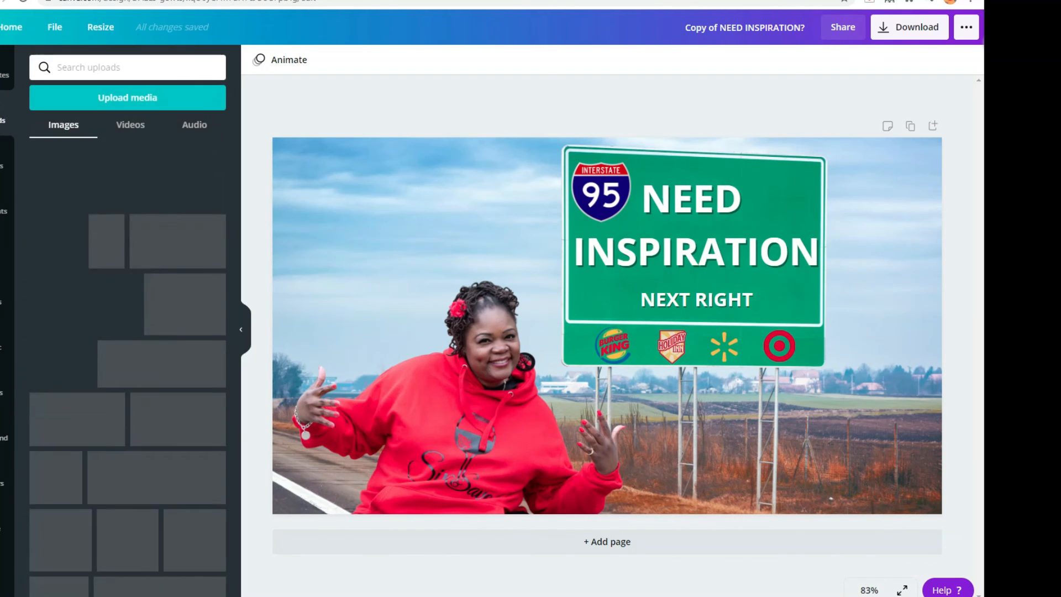
scroll(167, 227, down, 4)
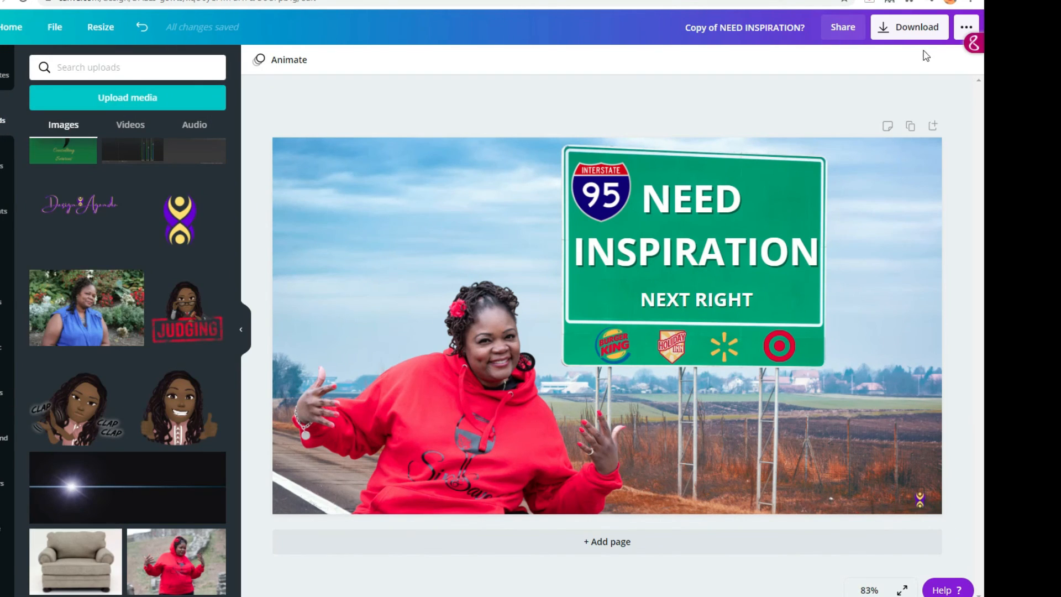
Remove the "Copy of" prefix from the thumbnail's title so it reads NEED INSPIRATION?
click(905, 31)
click(664, 74)
drag(718, 26, 641, 28)
key(BackSpace)
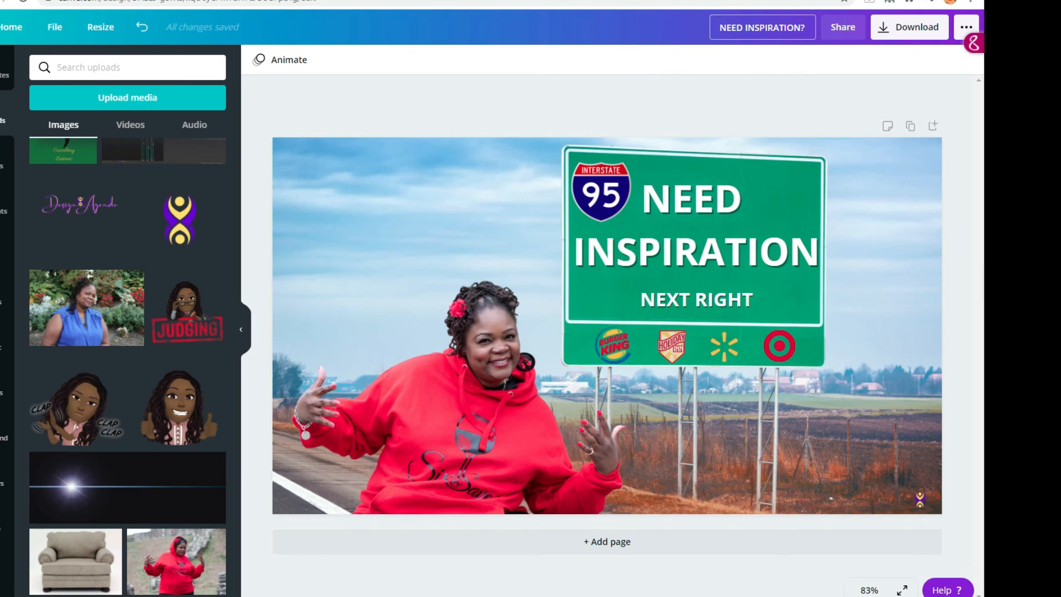
Download the thumbnail as a PNG at size 1 (1280 x 720 px) and return to the design.
click(910, 27)
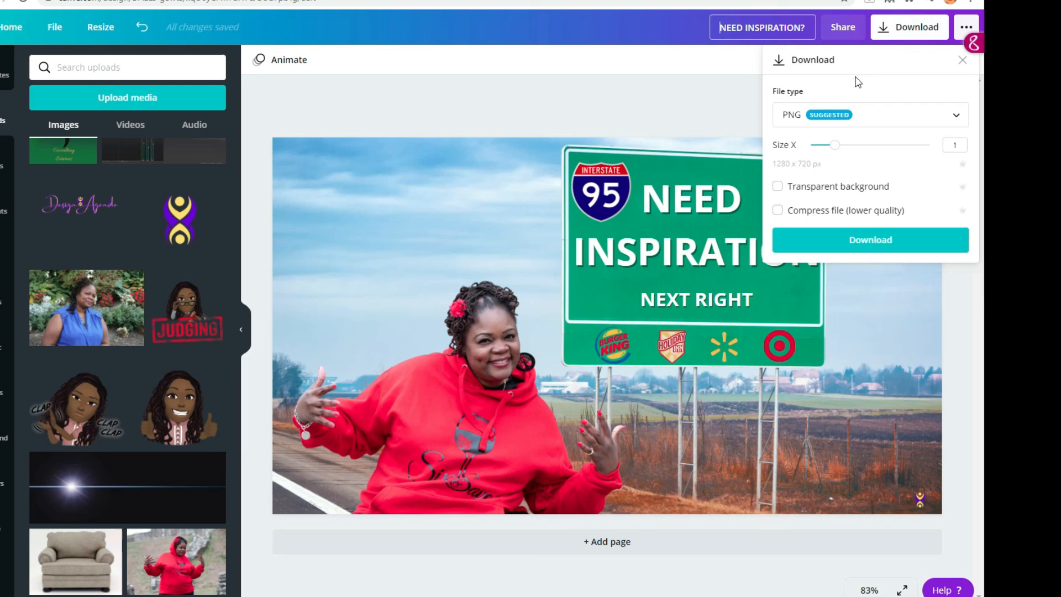
click(861, 125)
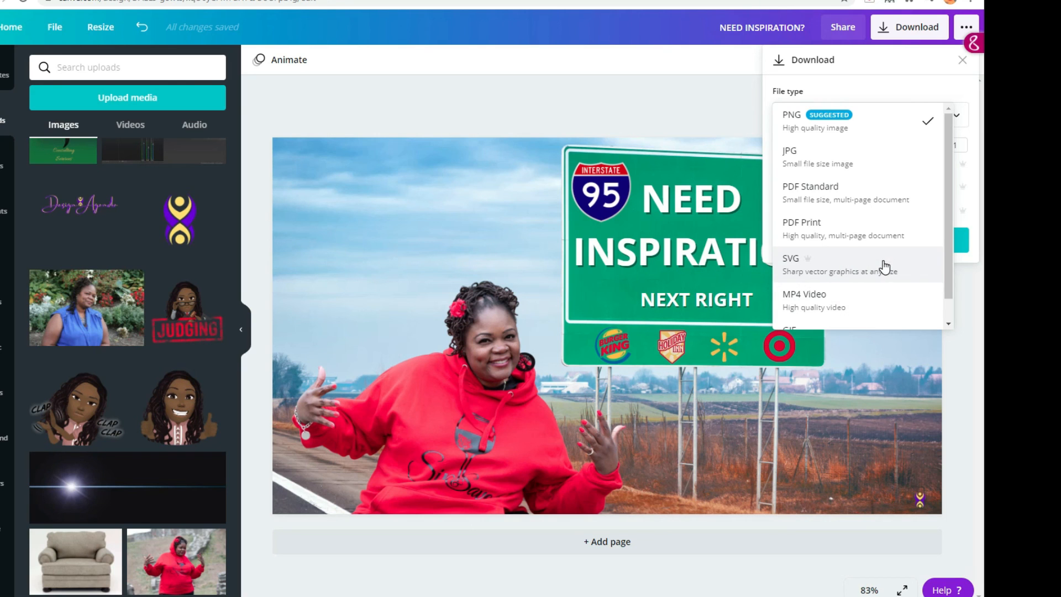
scroll(884, 266, down, 1)
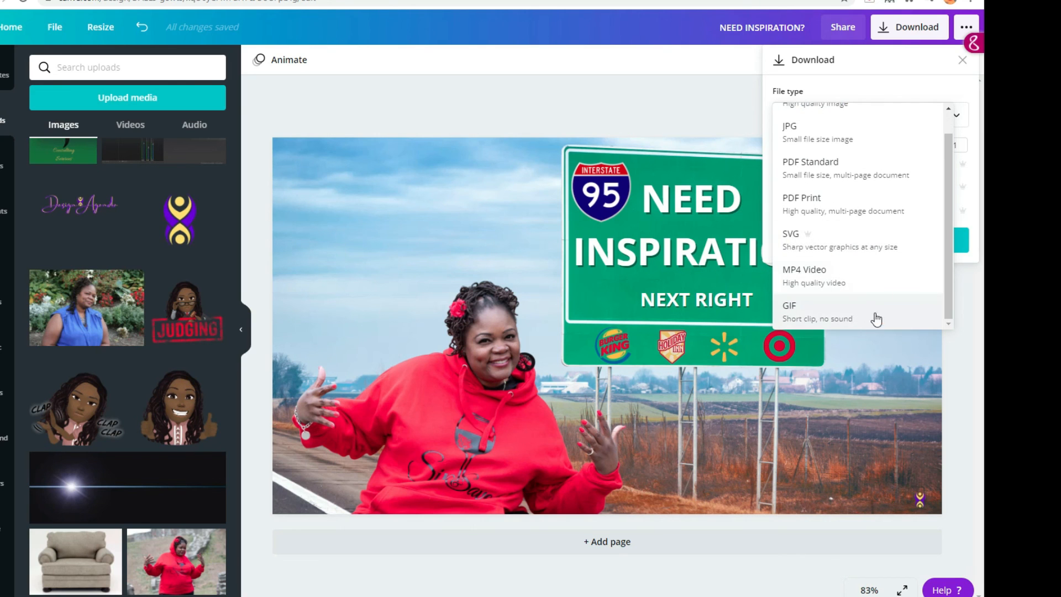
scroll(888, 138, up, 1)
click(877, 114)
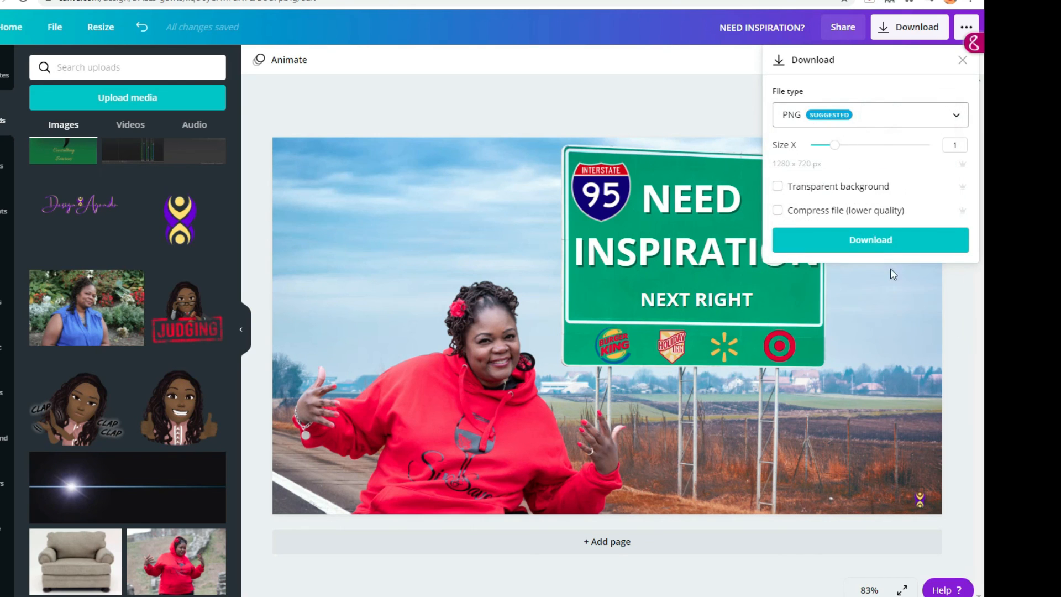
click(884, 243)
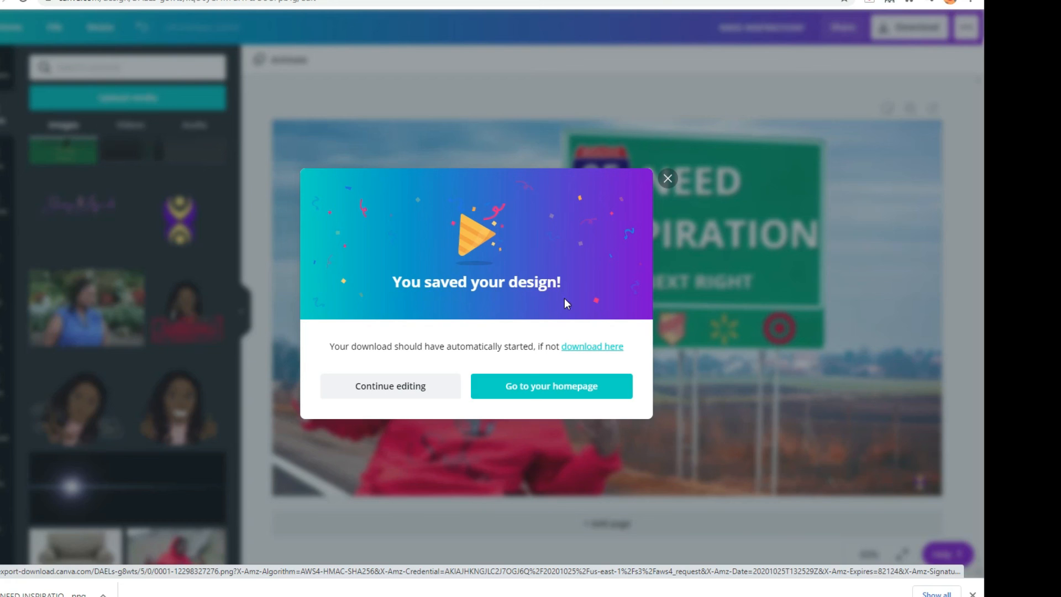
click(667, 179)
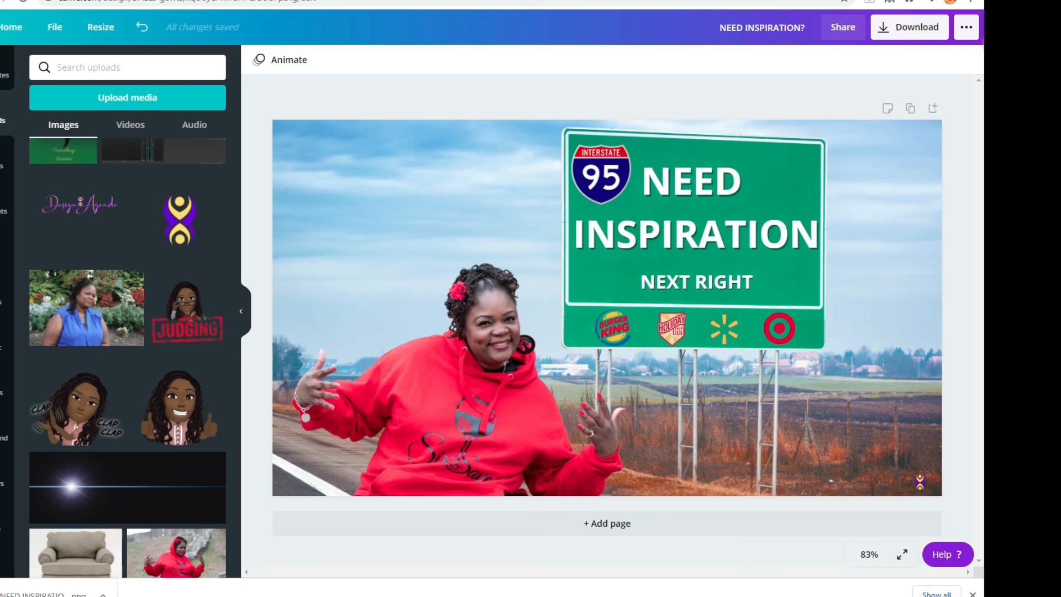
mouse_move(455, 596)
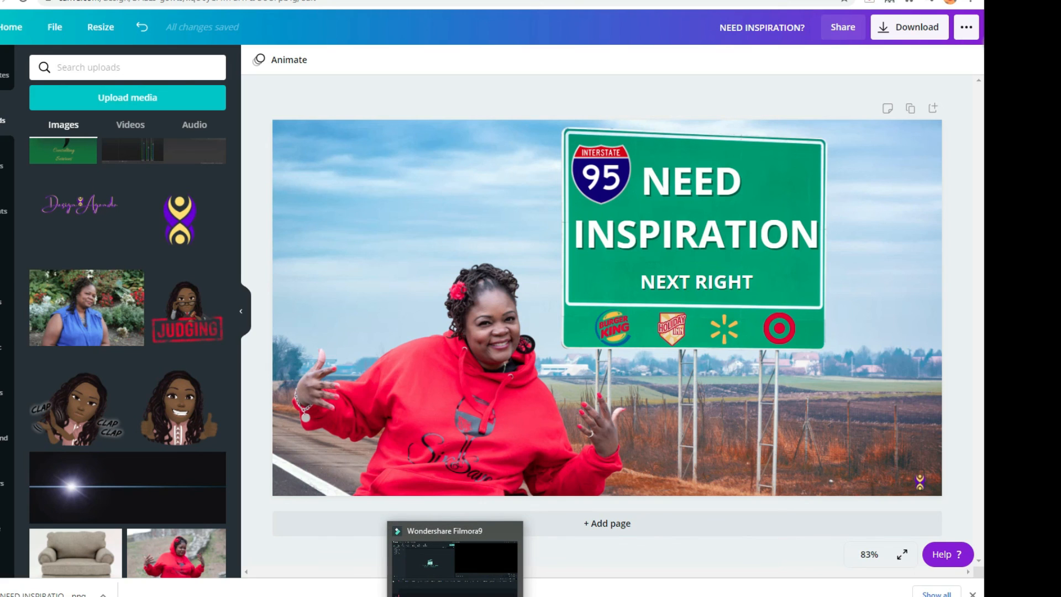
click(982, 596)
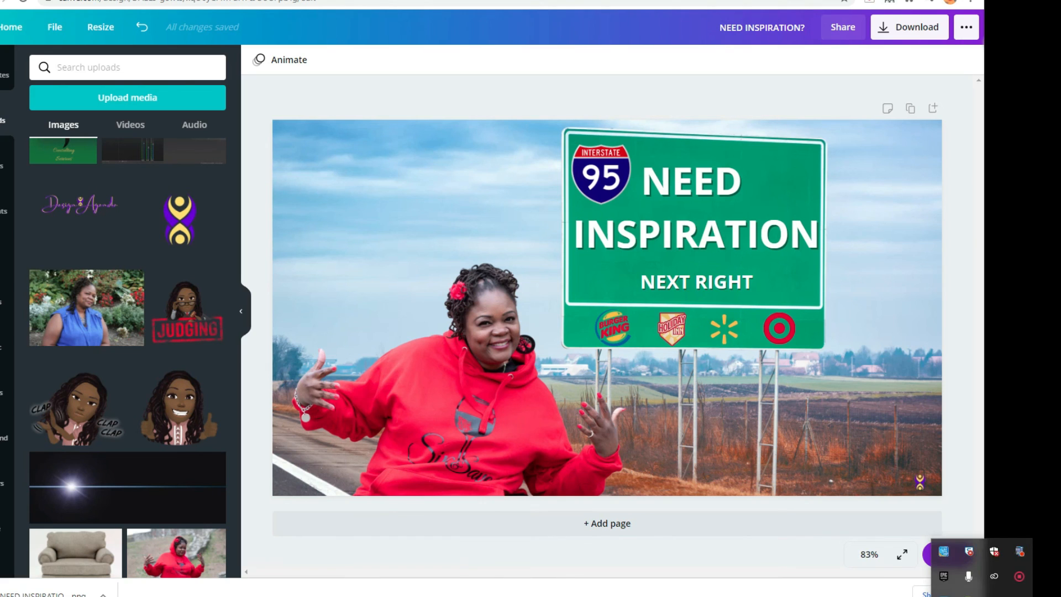
click(902, 571)
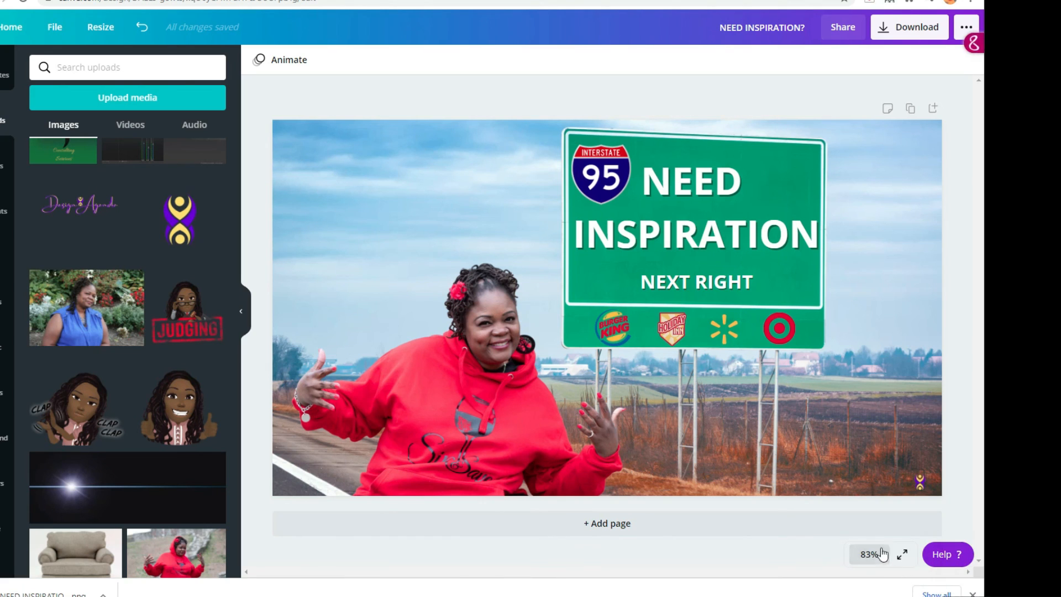